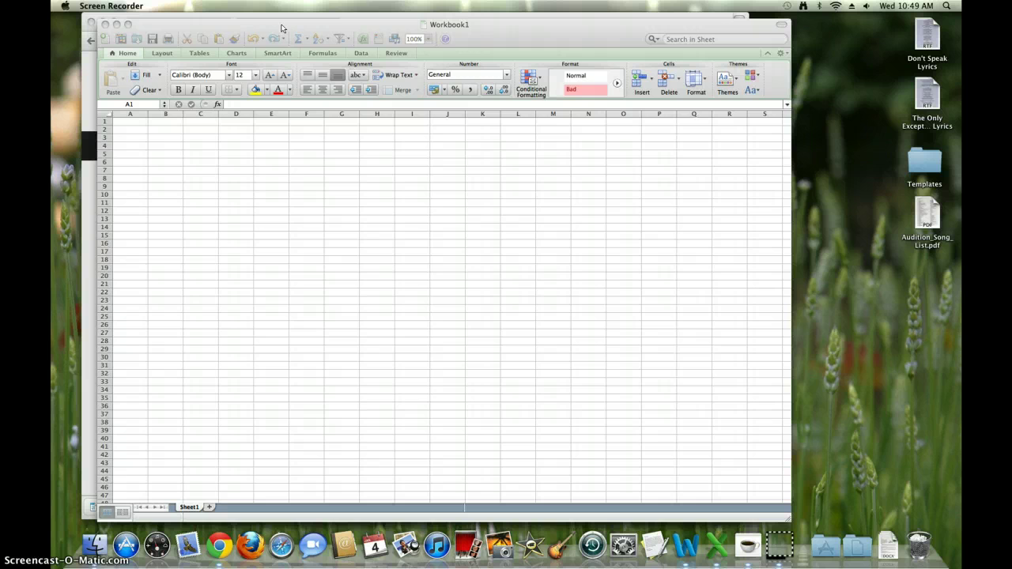
Activate the blank Workbook1 Excel window so it is in the foreground
{"action": "left_click_drag", "start_coordinate": [281, 28], "coordinate": [305, 26]}
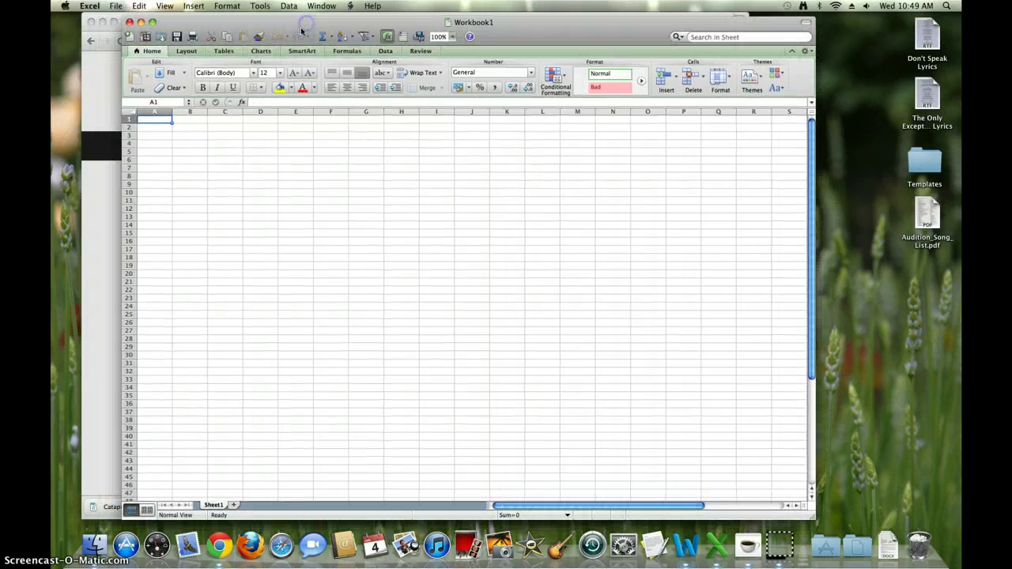
{"action": "left_click", "coordinate": [714, 544]}
Enter the headings Mass (g), 20° and 45° in cells A1, B1 and C1
{"action": "type", "text": "Mass (g"}
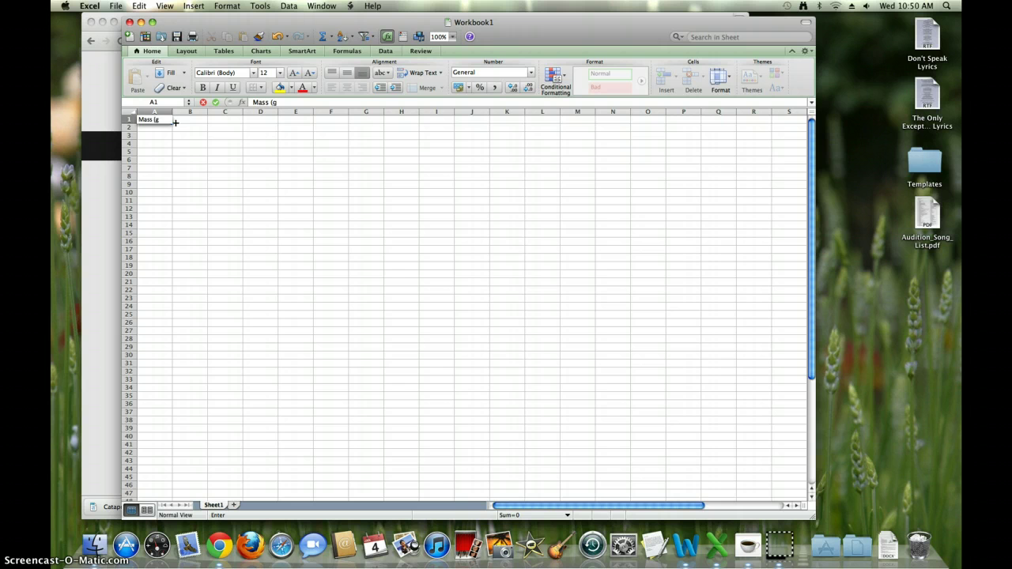
{"action": "type", "text": ")"}
{"action": "left_click", "coordinate": [191, 122]}
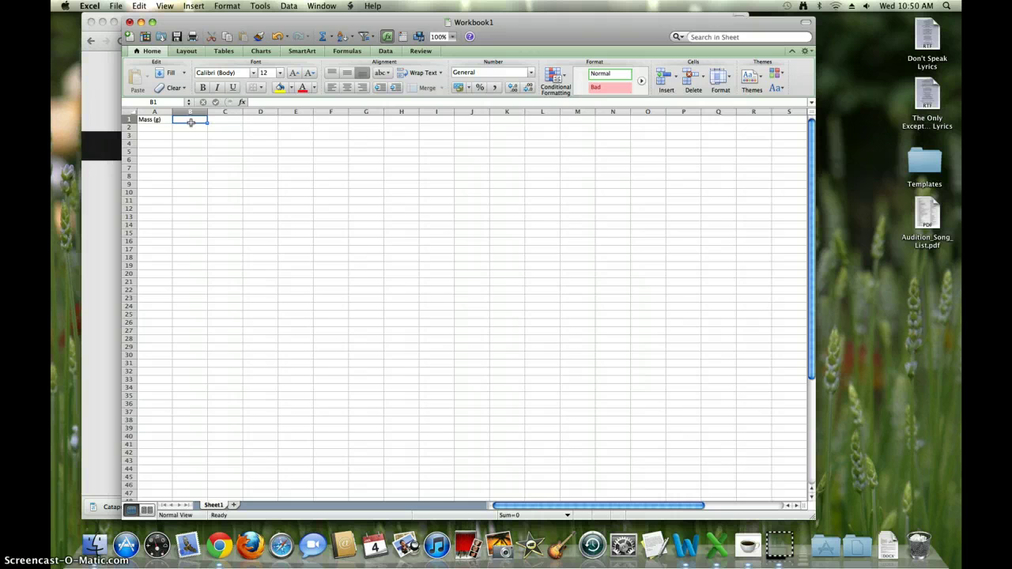
{"action": "type", "text": "20"}
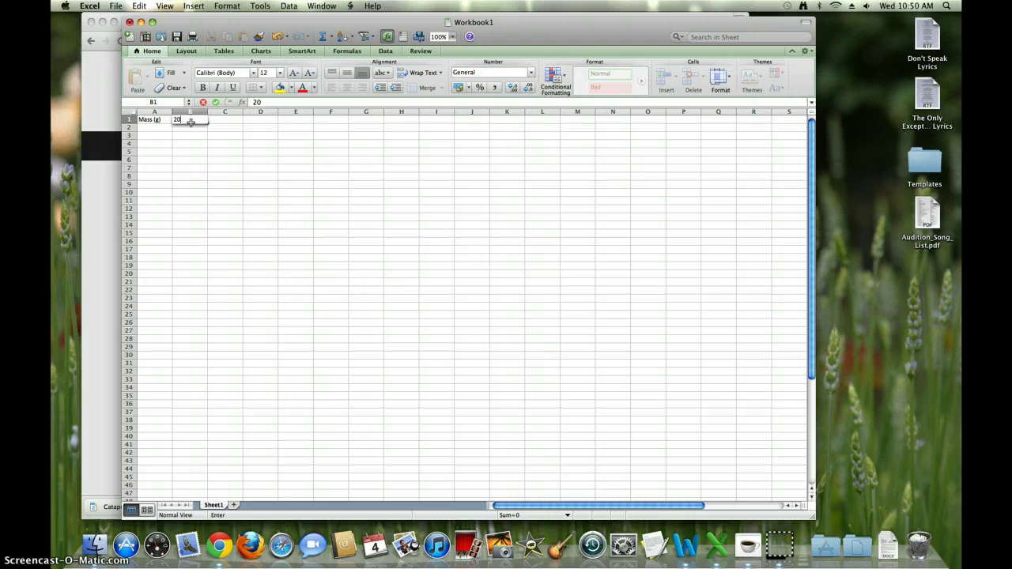
{"action": "type", "text": "°"}
{"action": "key", "text": "Tab"}
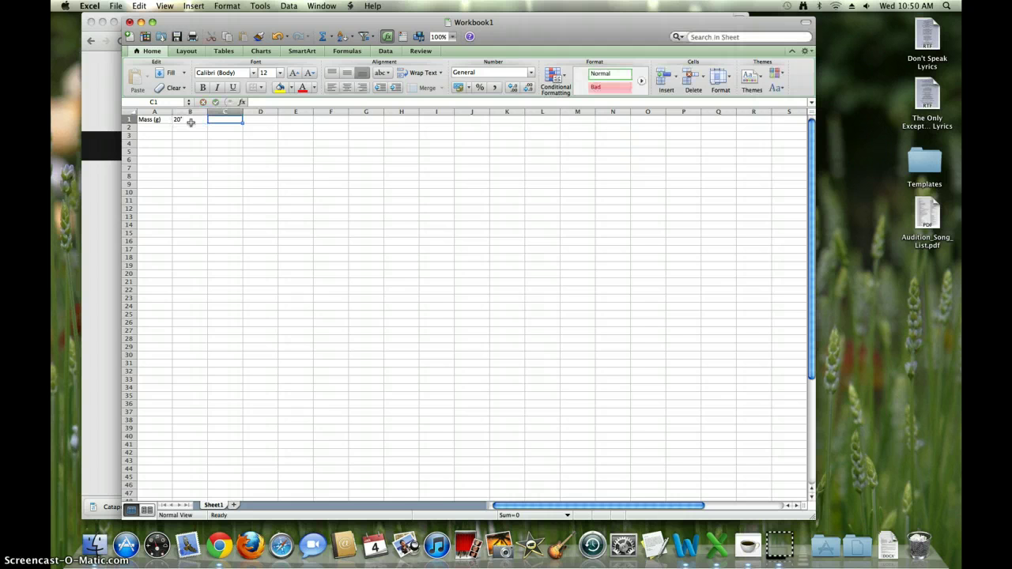
{"action": "type", "text": "45"}
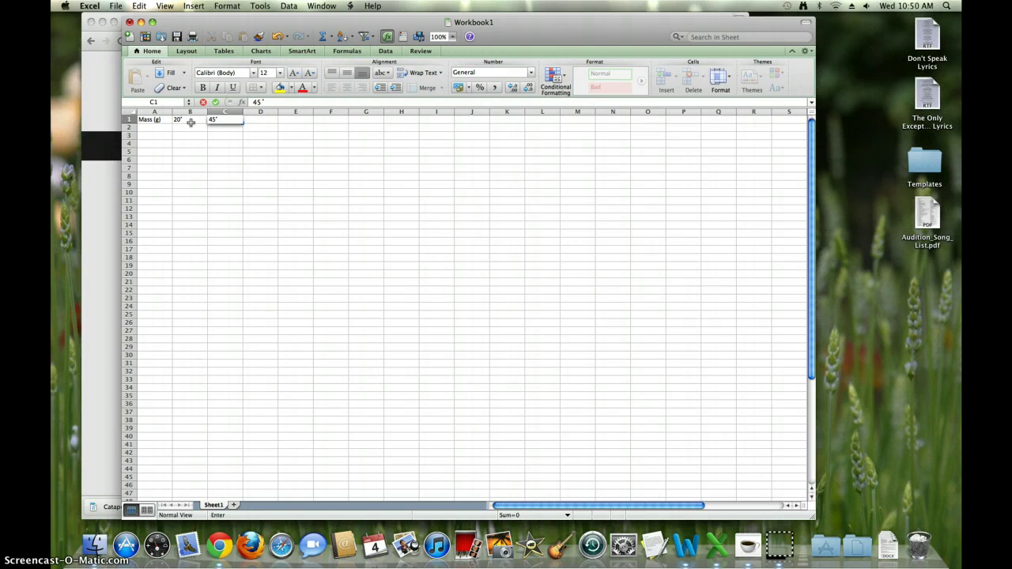
{"action": "type", "text": "°"}
{"action": "left_click", "coordinate": [261, 119]}
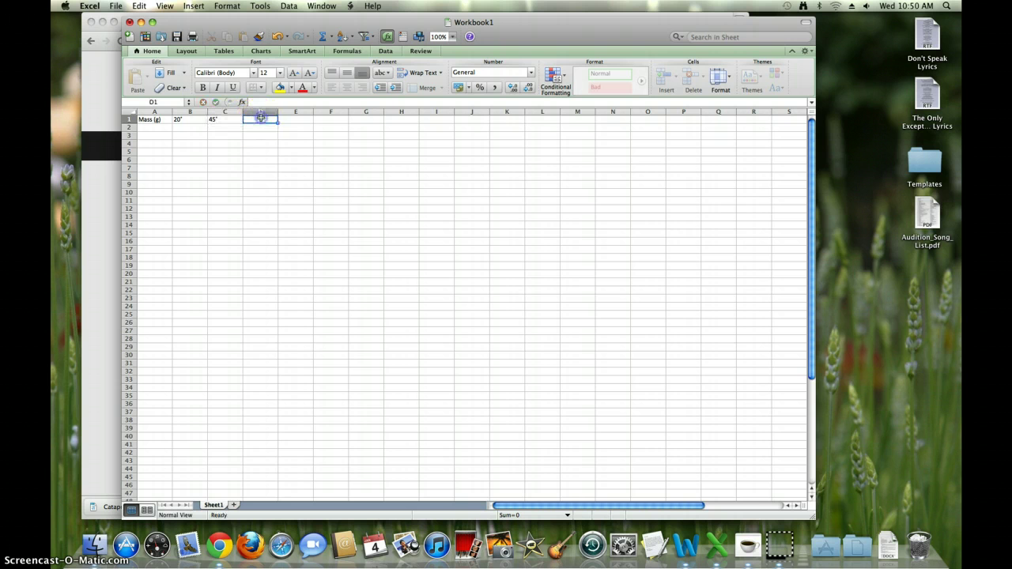
{"action": "left_click", "coordinate": [153, 127]}
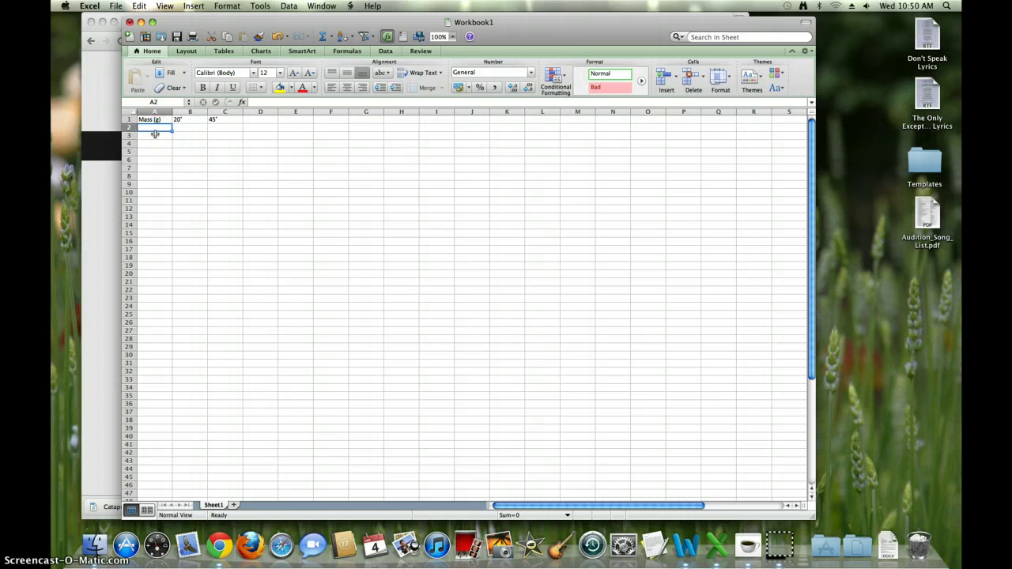
Fill A2–A4 with 2.5 and A5–A7 with 5 using the fill handle
{"action": "type", "text": "2.5"}
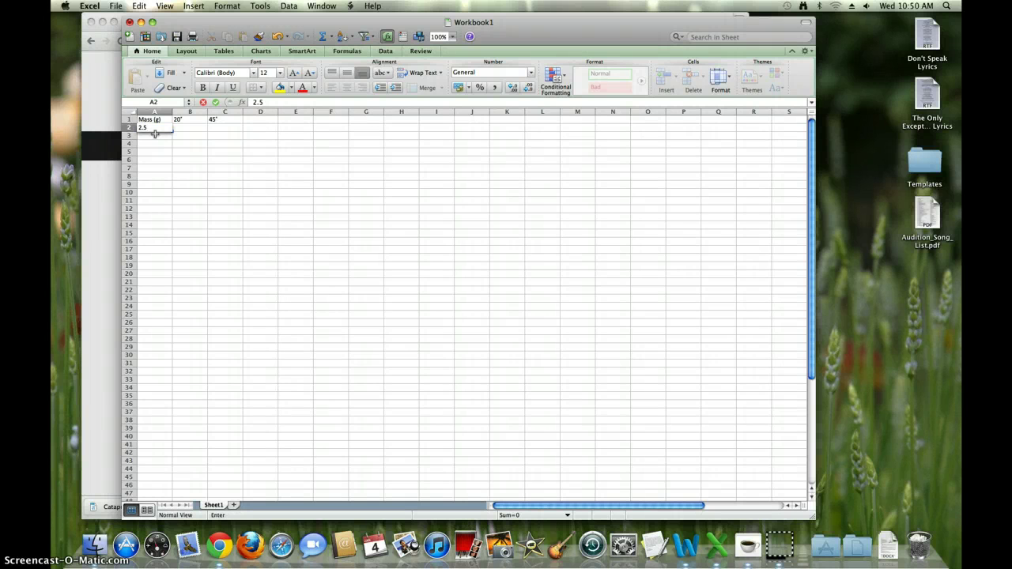
{"action": "left_click", "coordinate": [158, 128]}
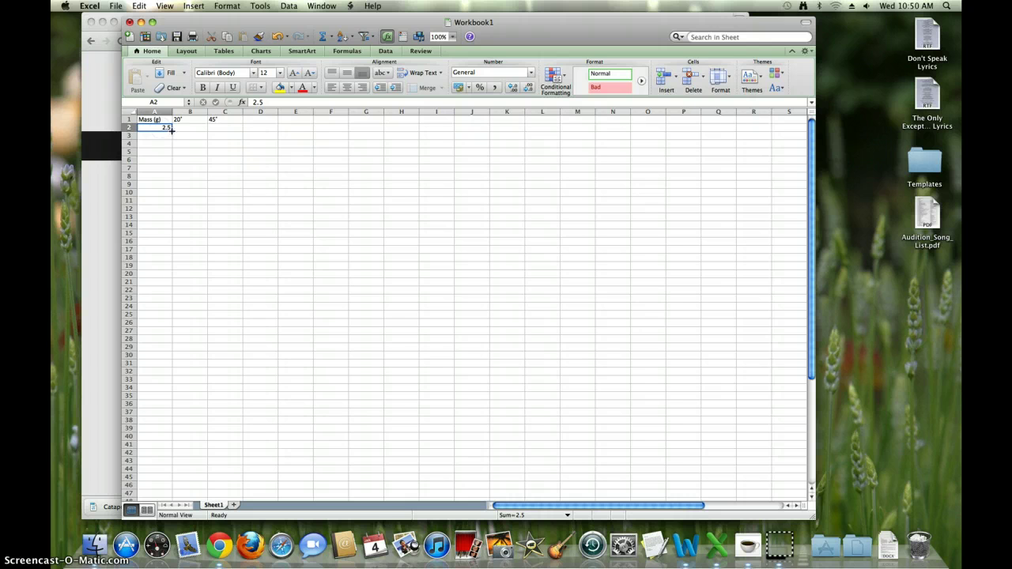
{"action": "left_click_drag", "start_coordinate": [172, 130], "coordinate": [171, 145]}
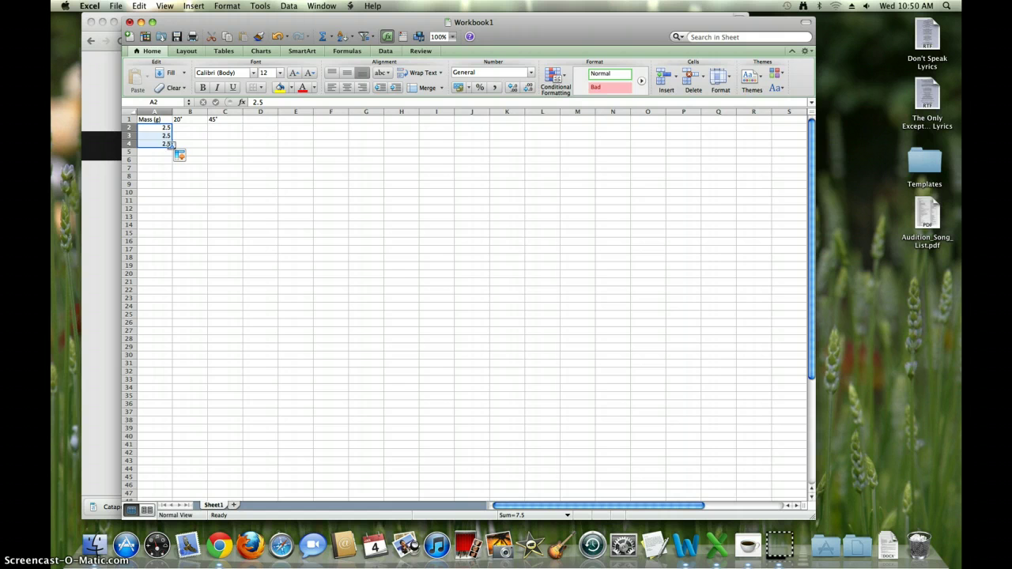
{"action": "left_click", "coordinate": [161, 151]}
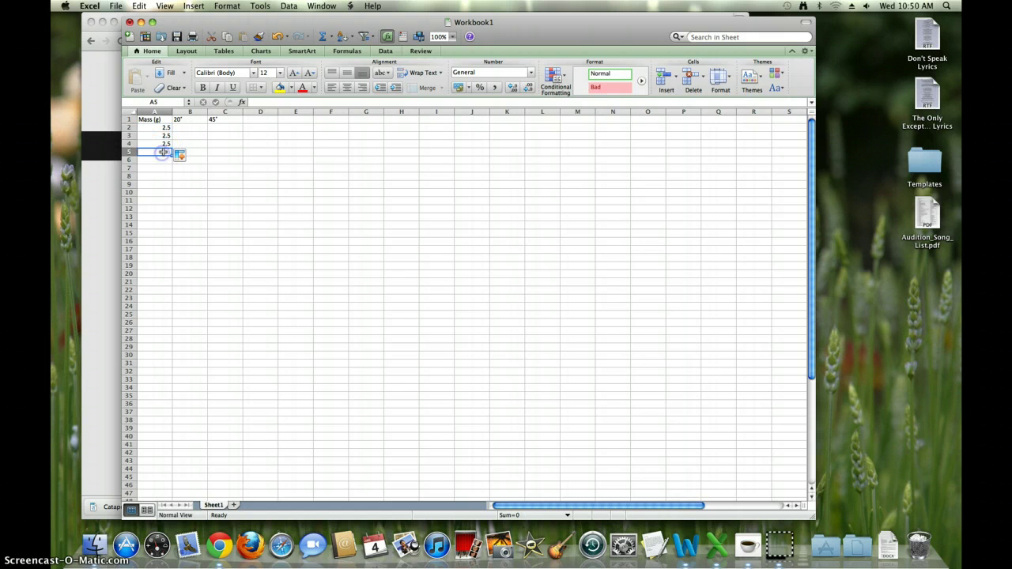
{"action": "type", "text": "5"}
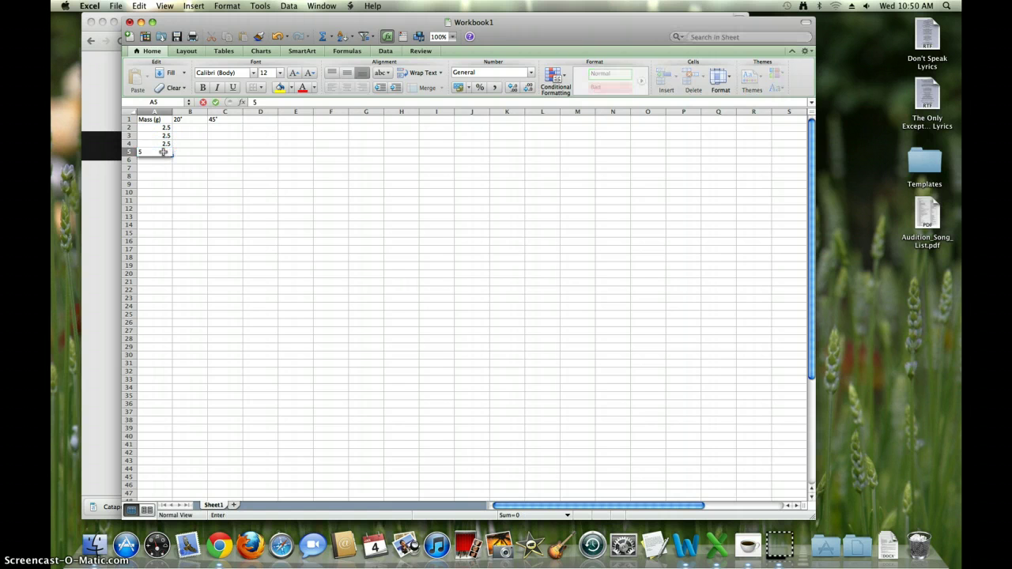
{"action": "key", "text": "Return"}
{"action": "left_click", "coordinate": [169, 153]}
{"action": "left_click_drag", "start_coordinate": [171, 155], "coordinate": [170, 168]}
{"action": "left_click", "coordinate": [183, 129]}
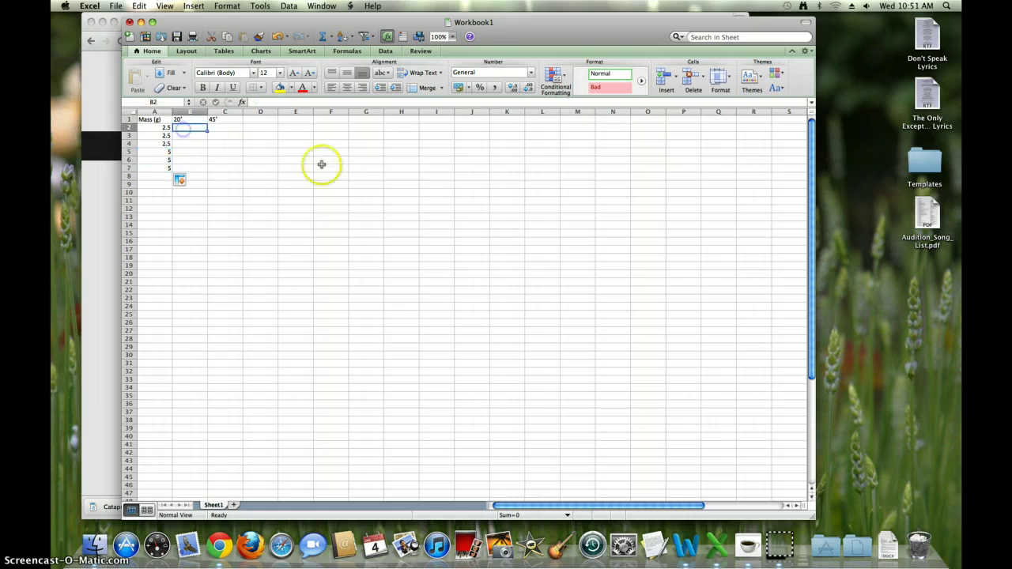
Enter the 20° distances 53, 50, 54, 32, 28 and 29 in B2–B7
{"action": "type", "text": "53"}
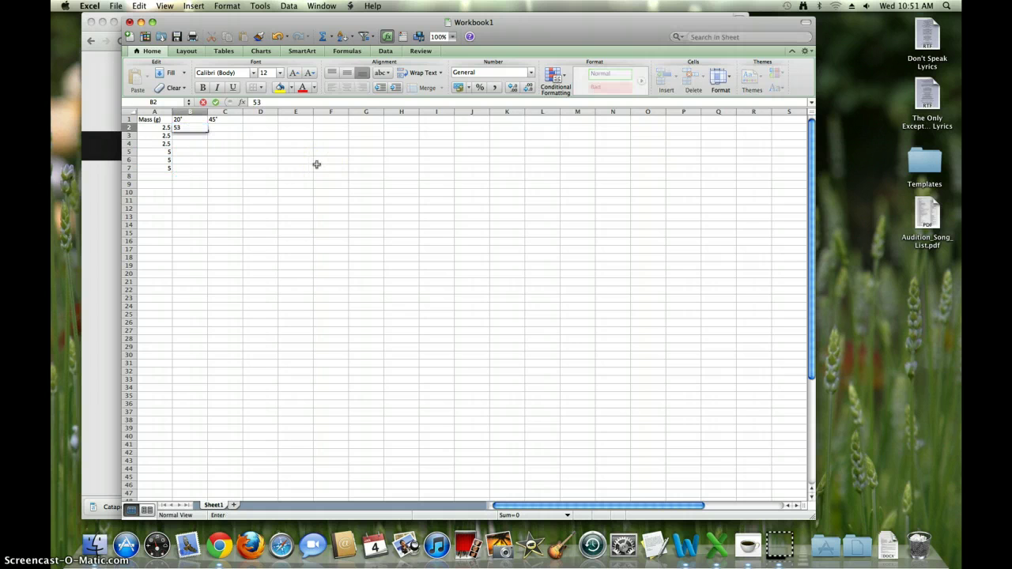
{"action": "left_click", "coordinate": [191, 138]}
{"action": "type", "text": "50"}
{"action": "left_click", "coordinate": [186, 144]}
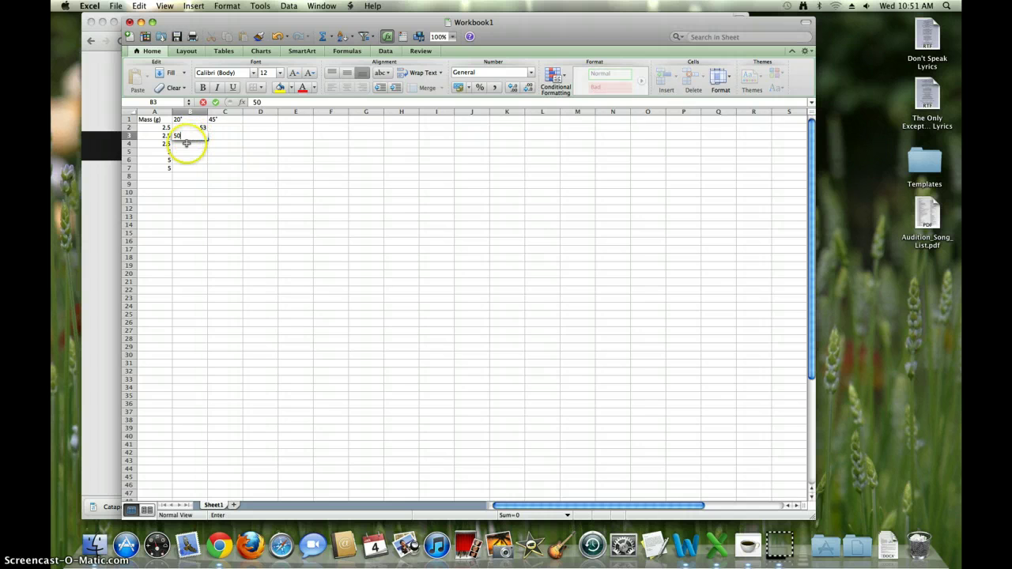
{"action": "type", "text": "54"}
{"action": "left_click", "coordinate": [185, 152]}
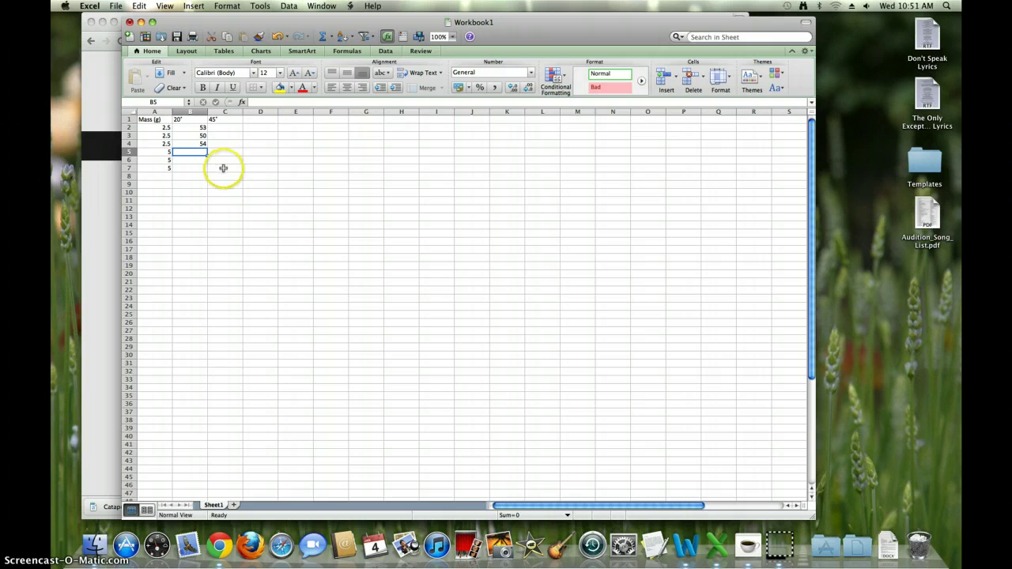
{"action": "type", "text": "32"}
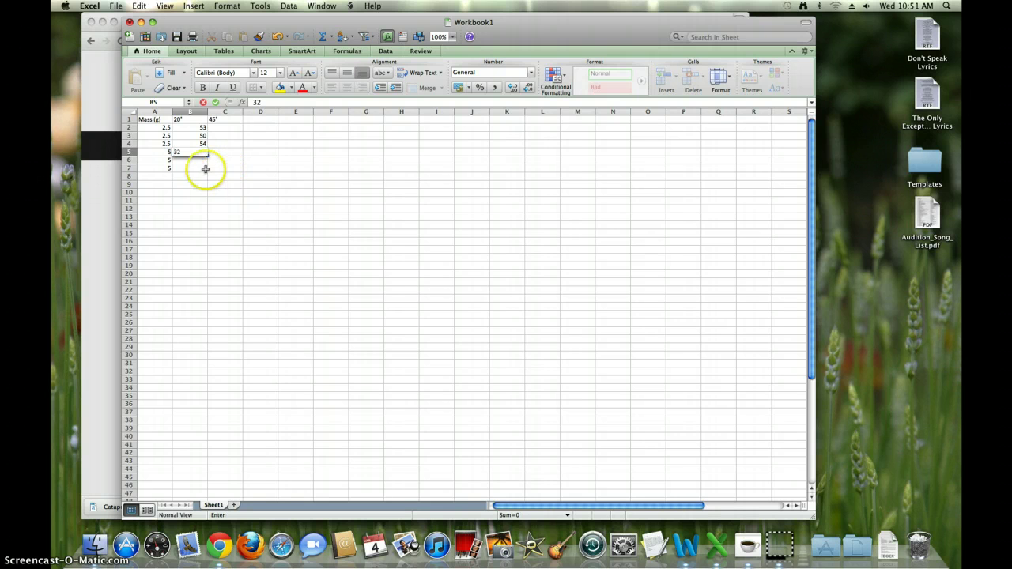
{"action": "left_click", "coordinate": [204, 161]}
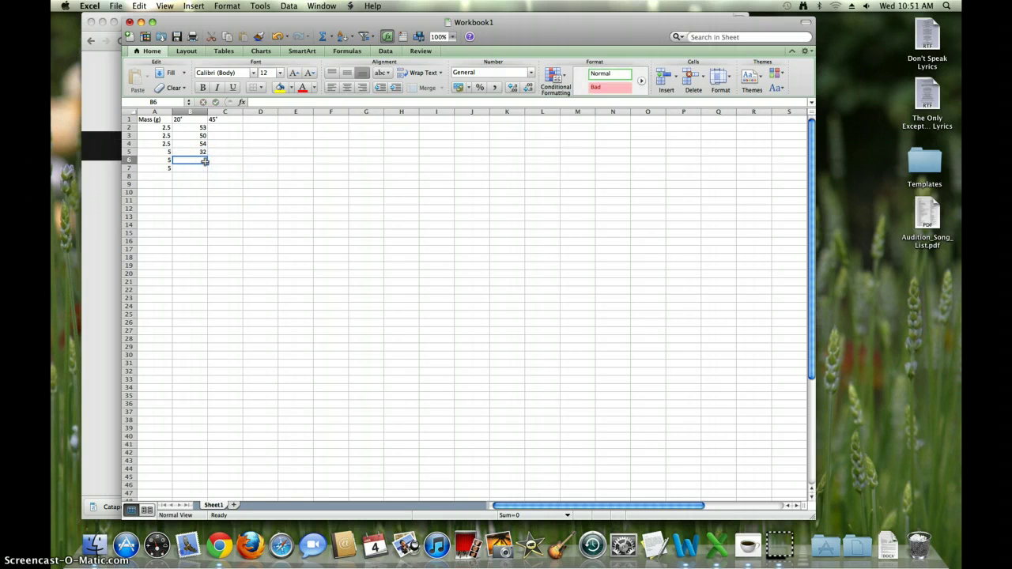
{"action": "type", "text": "28"}
{"action": "left_click", "coordinate": [203, 169]}
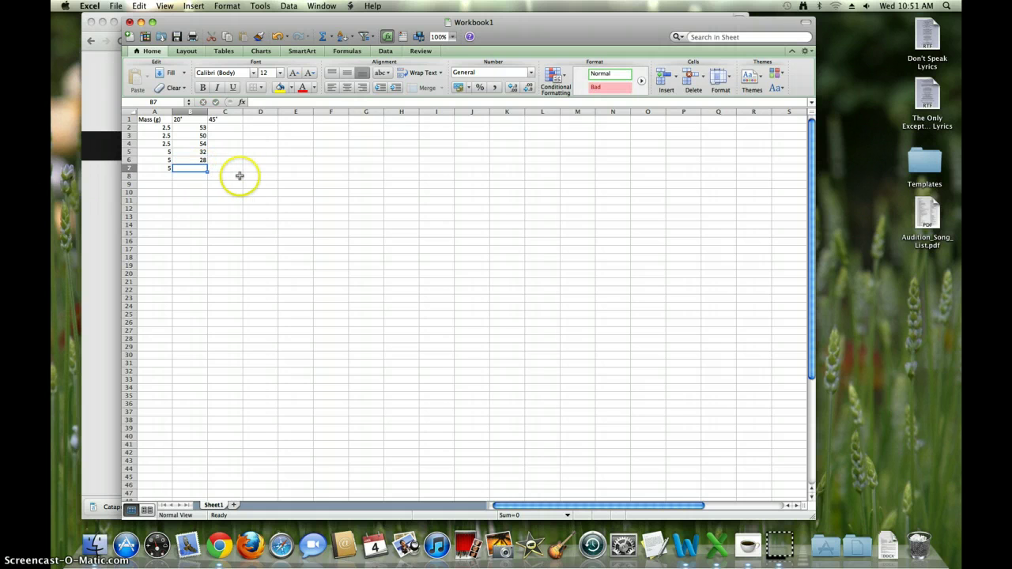
{"action": "type", "text": "29"}
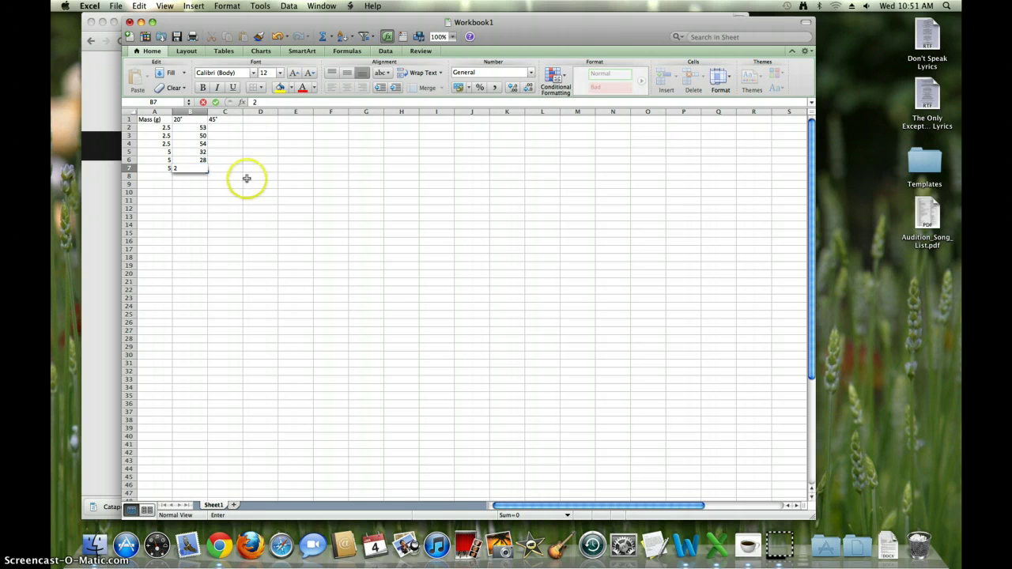
{"action": "left_click", "coordinate": [221, 167]}
Enter the 45° distances 85, 84, 85, 76, 79 and 70 in C2–C7
{"action": "left_click", "coordinate": [229, 127]}
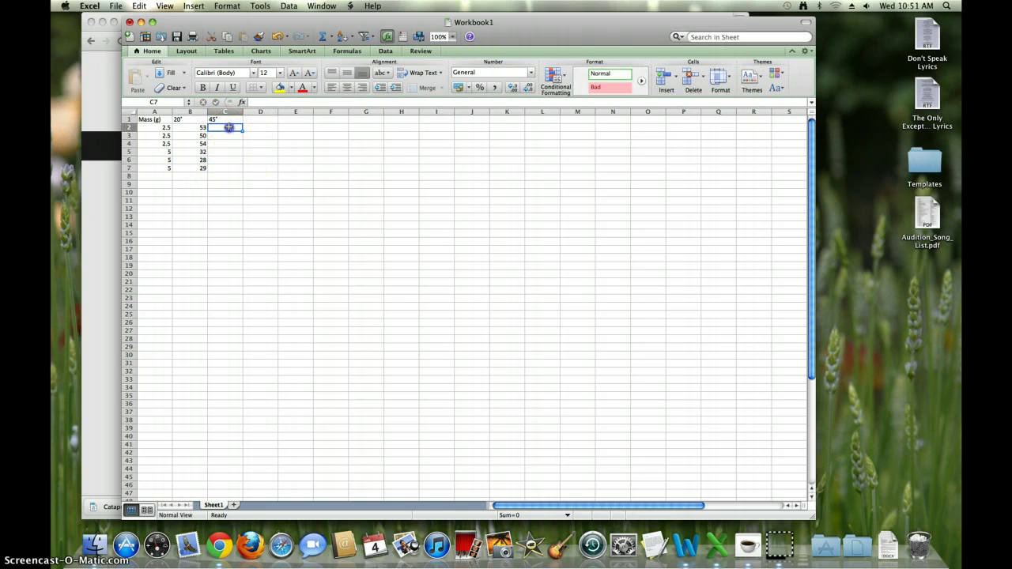
{"action": "type", "text": "85"}
{"action": "left_click", "coordinate": [227, 138]}
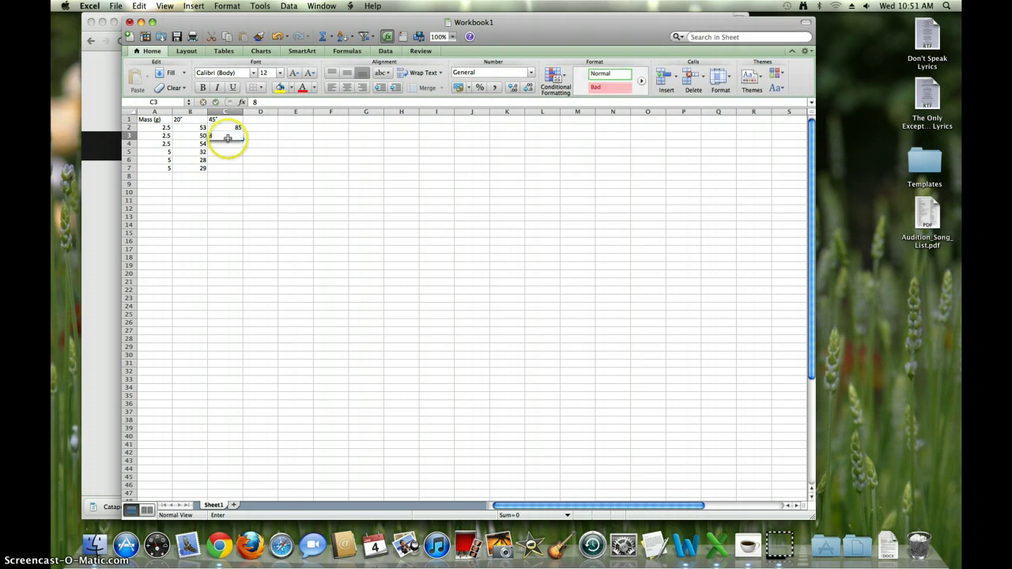
{"action": "type", "text": "84"}
{"action": "left_click", "coordinate": [227, 143]}
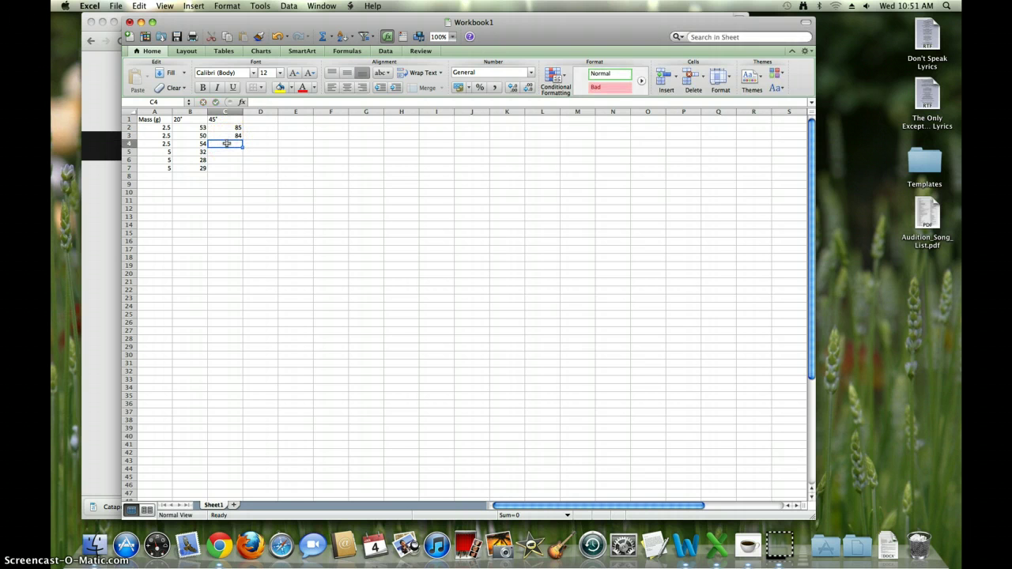
{"action": "type", "text": "85"}
{"action": "left_click", "coordinate": [224, 152]}
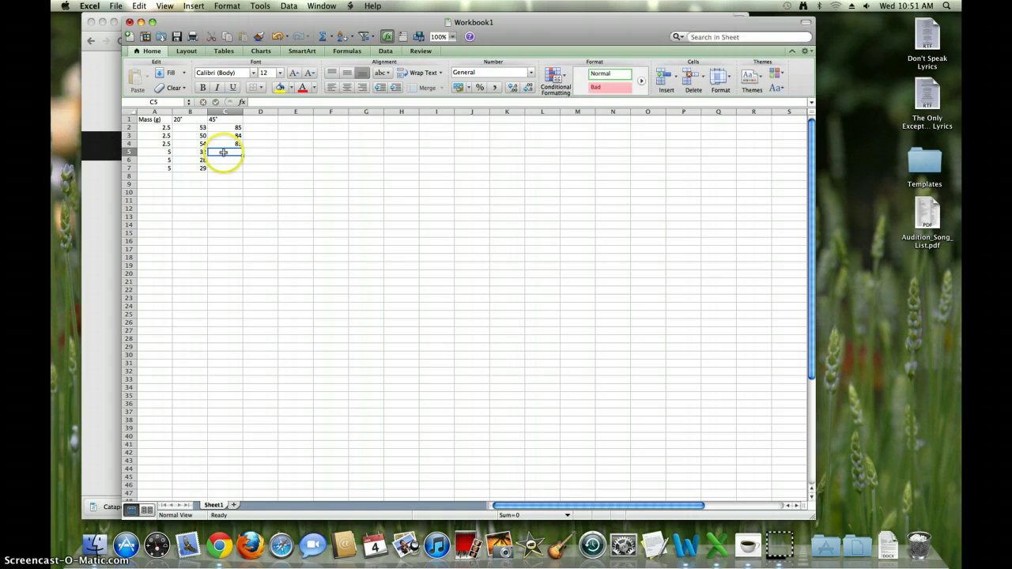
{"action": "type", "text": "76"}
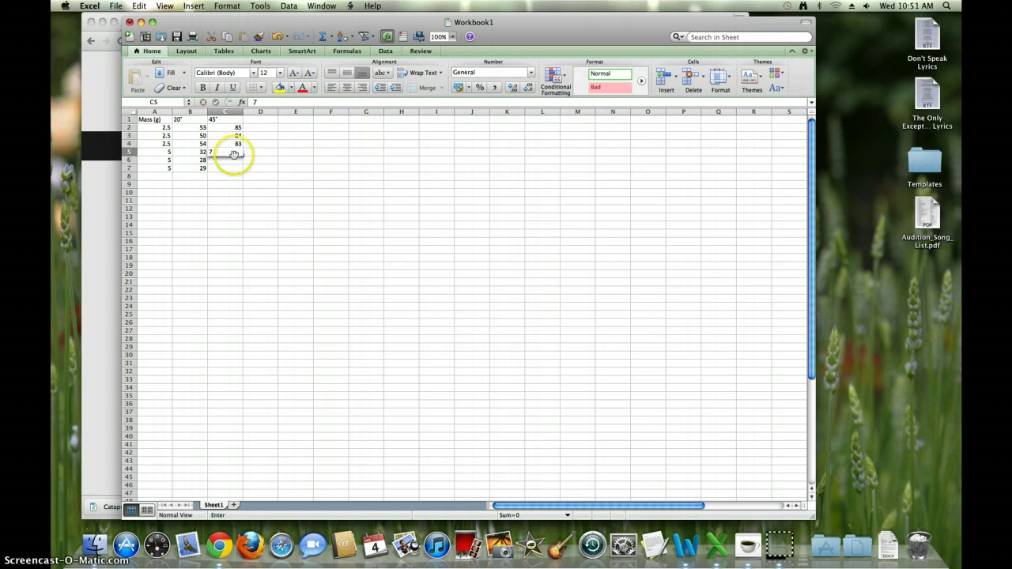
{"action": "left_click", "coordinate": [237, 161]}
{"action": "type", "text": "79"}
{"action": "left_click", "coordinate": [232, 168]}
{"action": "type", "text": "70"}
{"action": "left_click", "coordinate": [227, 191]}
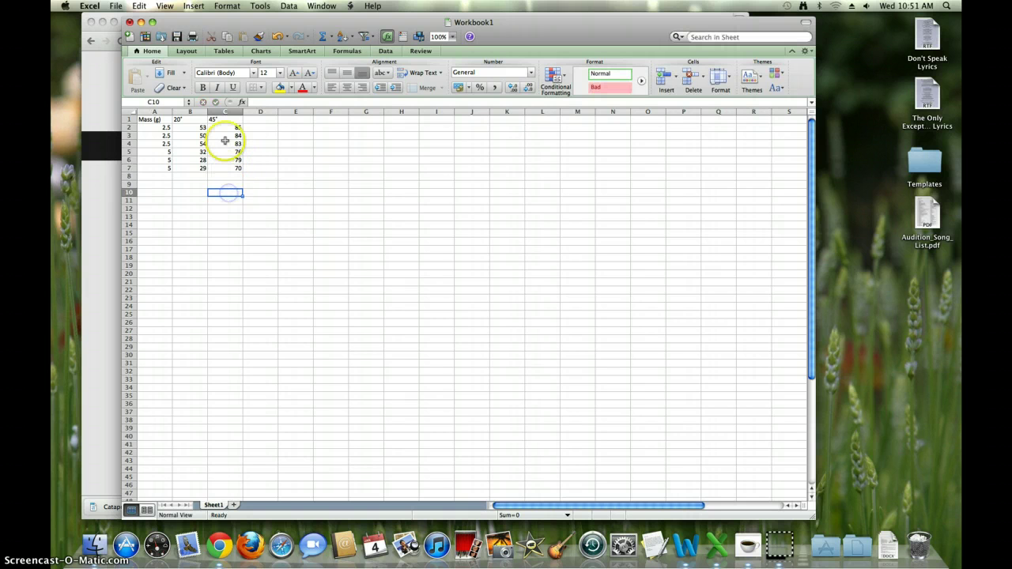
Insert a Marked Scatter chart of A1:C7 and drag it closer to the table
{"action": "left_click_drag", "start_coordinate": [146, 119], "coordinate": [230, 168]}
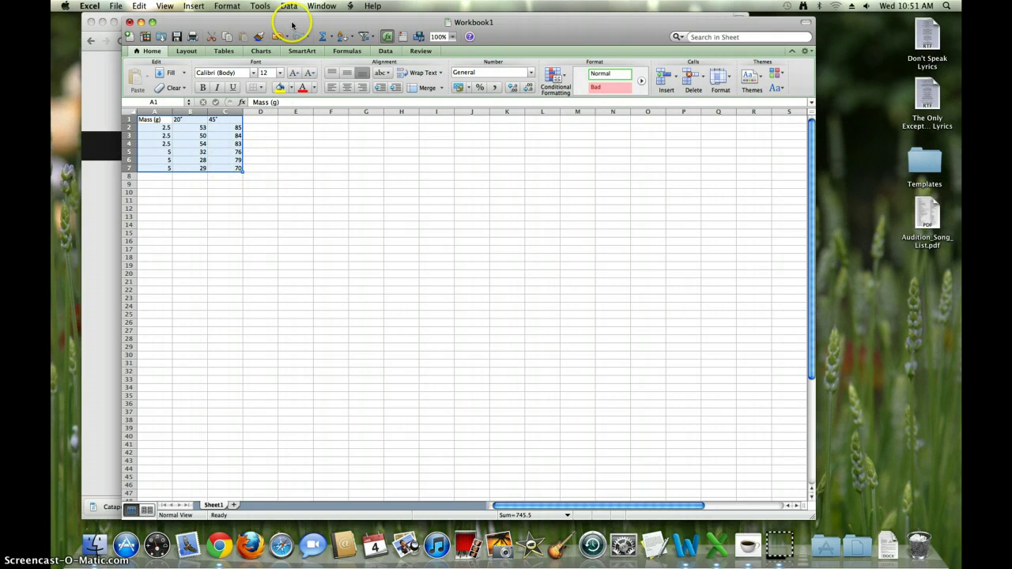
{"action": "left_click", "coordinate": [262, 52]}
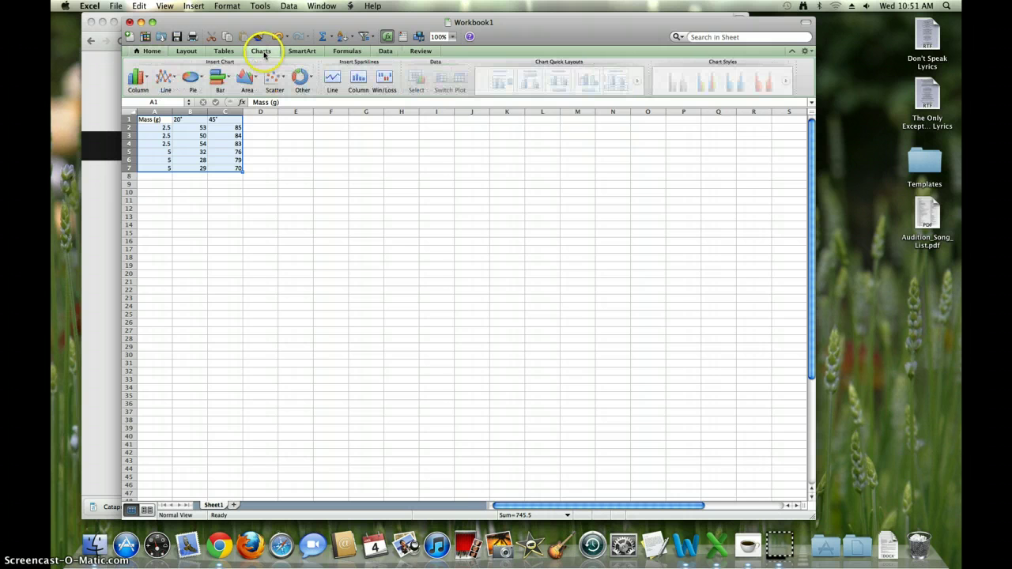
{"action": "left_click", "coordinate": [272, 80]}
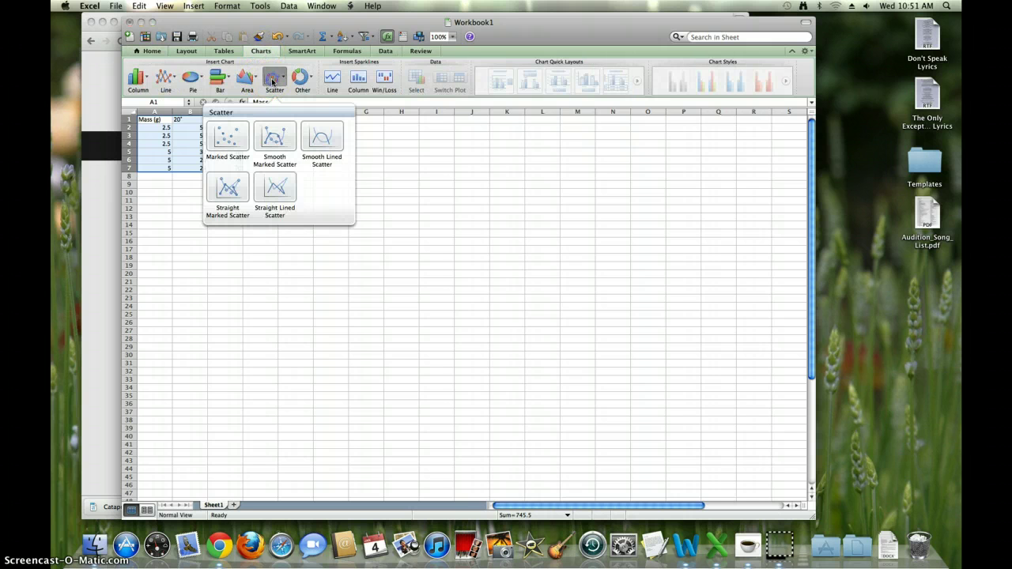
{"action": "left_click", "coordinate": [227, 139]}
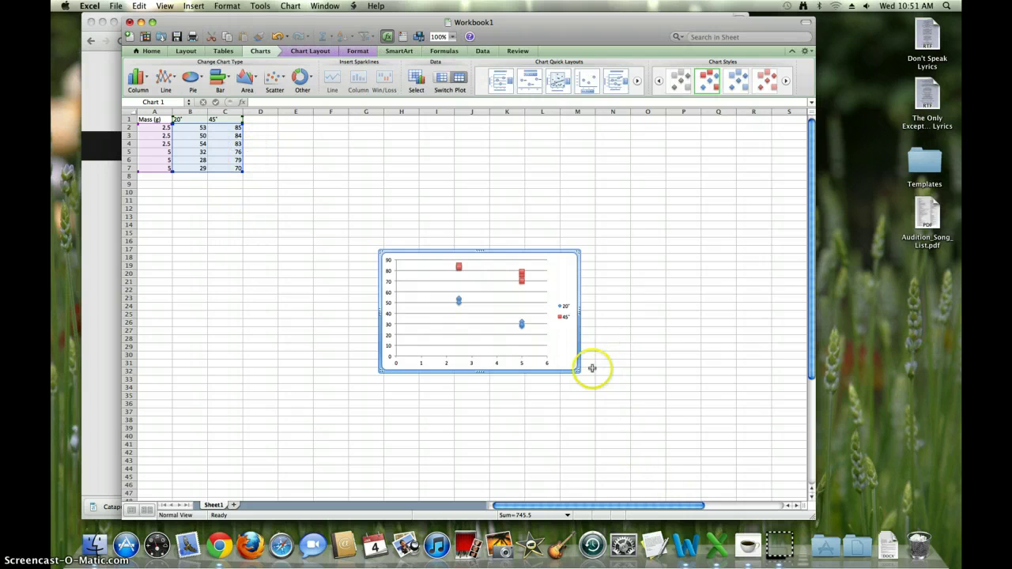
{"action": "left_click_drag", "start_coordinate": [669, 440], "coordinate": [551, 354]}
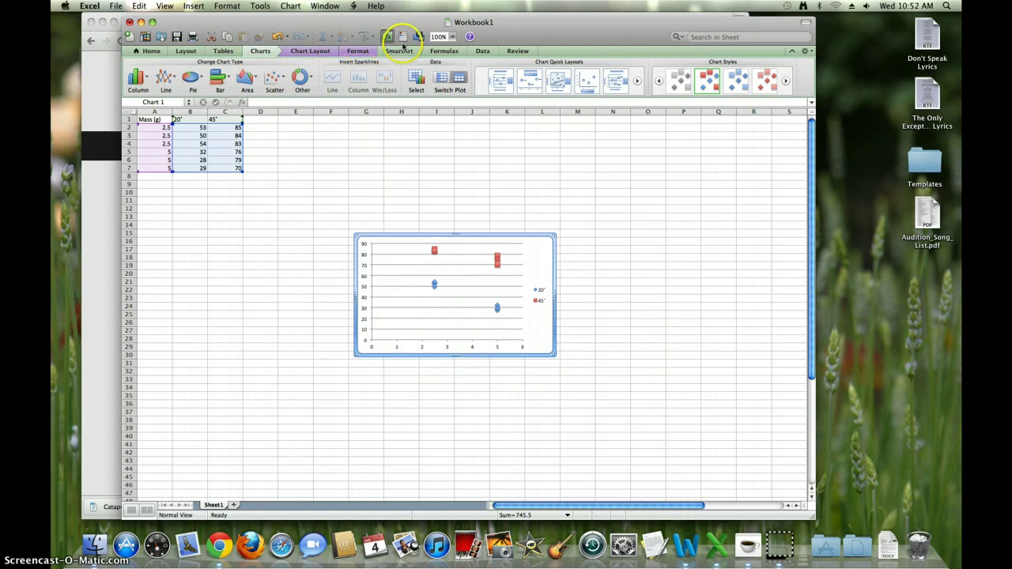
{"action": "left_click", "coordinate": [311, 51]}
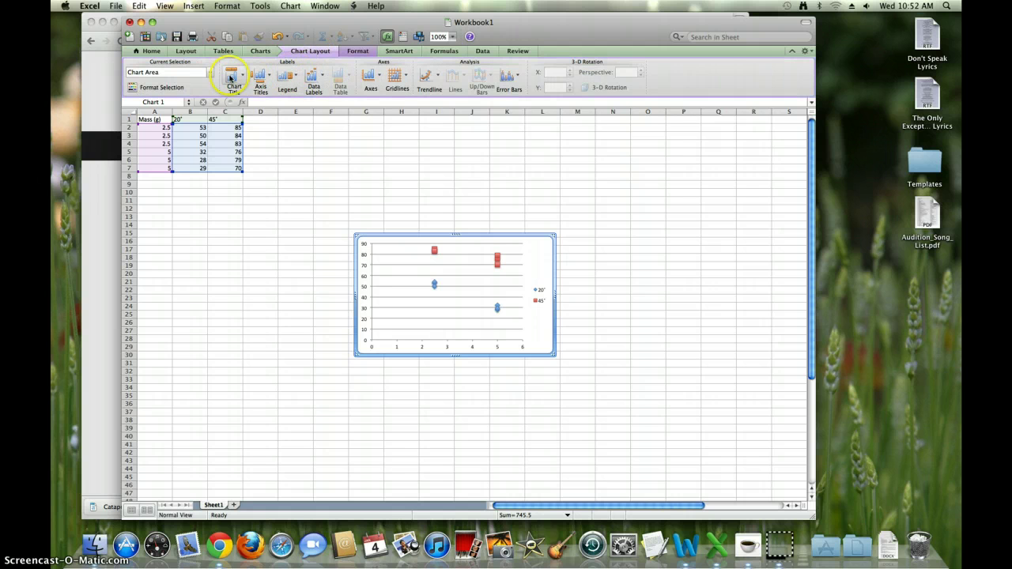
{"action": "left_click", "coordinate": [232, 79]}
Title the chart 'Catapult Data' and add a horizontal axis title 'Mass (grams)' below the axis
{"action": "left_click", "coordinate": [280, 127]}
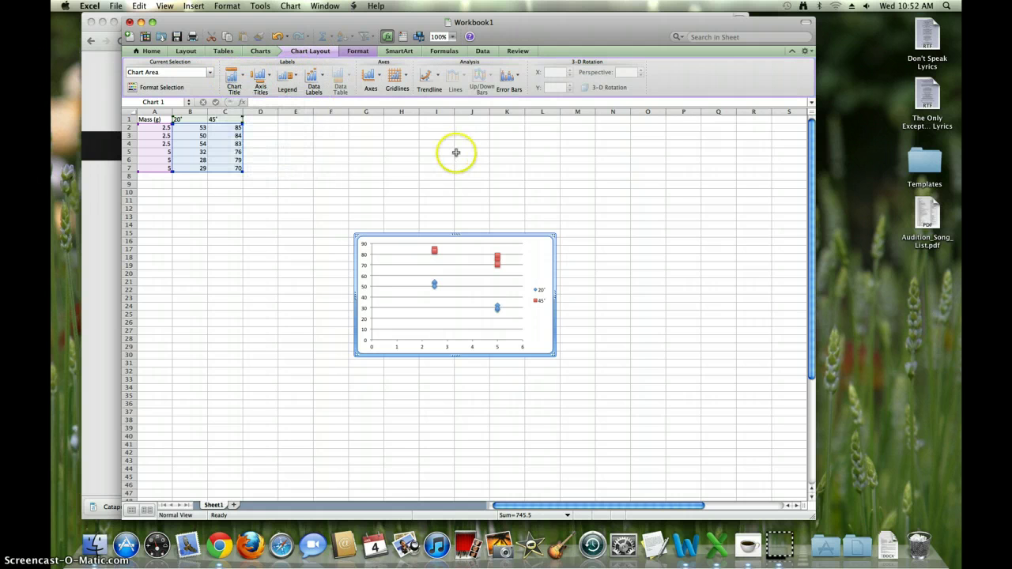
{"action": "type", "text": "Cata"}
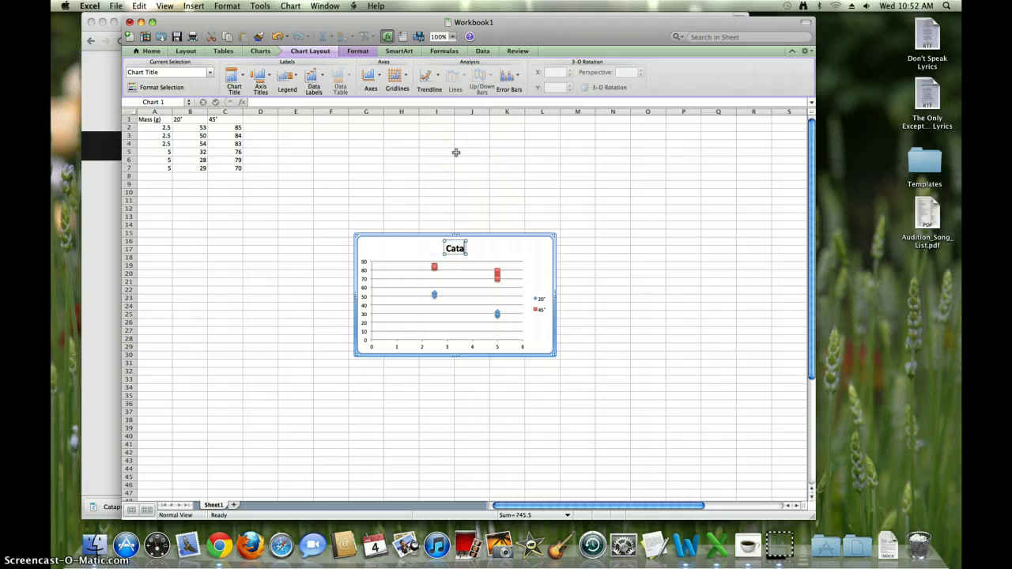
{"action": "type", "text": "pult Data"}
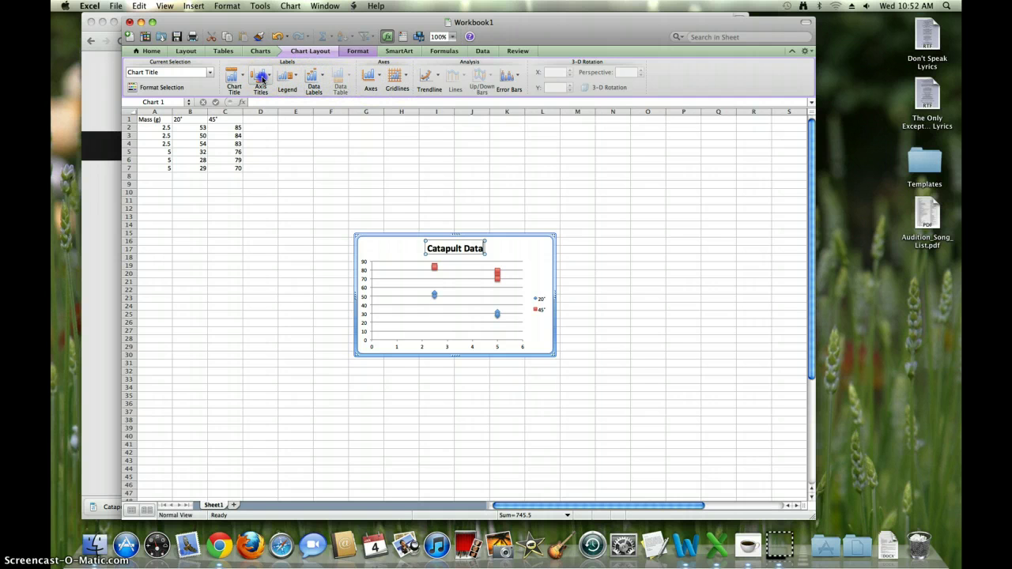
{"action": "left_click", "coordinate": [266, 78]}
{"action": "mouse_move", "coordinate": [273, 106]}
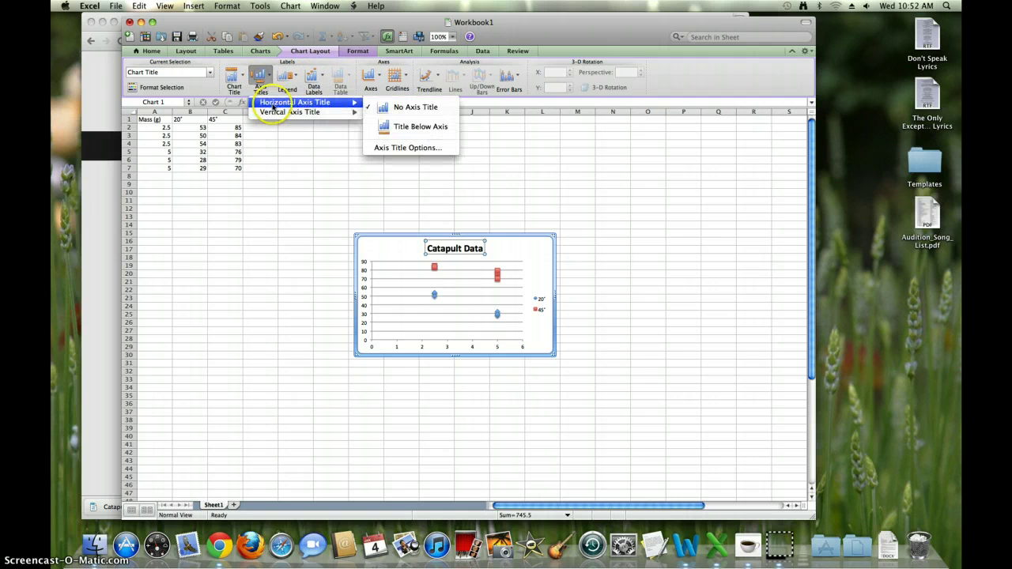
{"action": "left_click", "coordinate": [433, 128]}
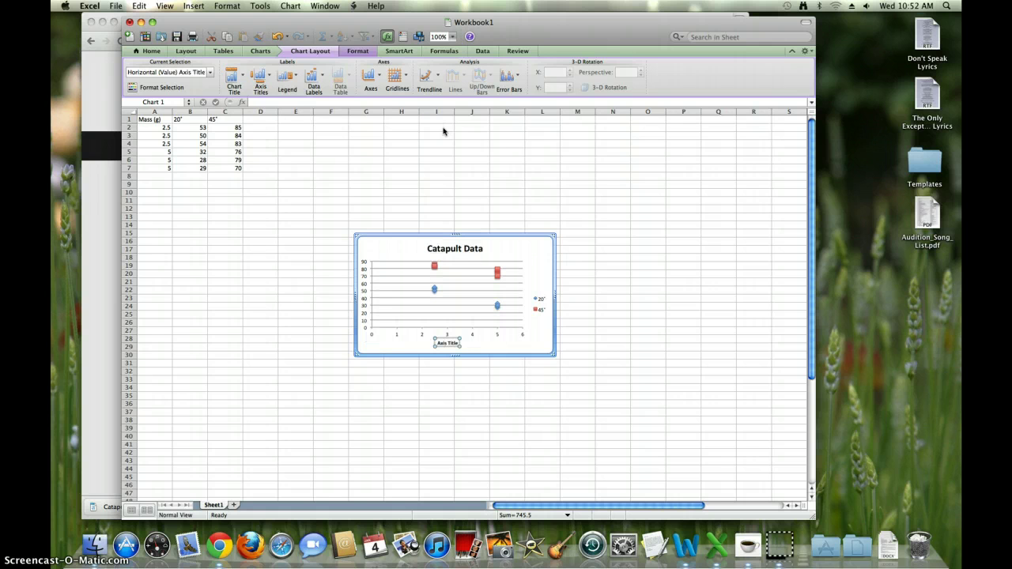
{"action": "type", "text": "Mass (grams"}
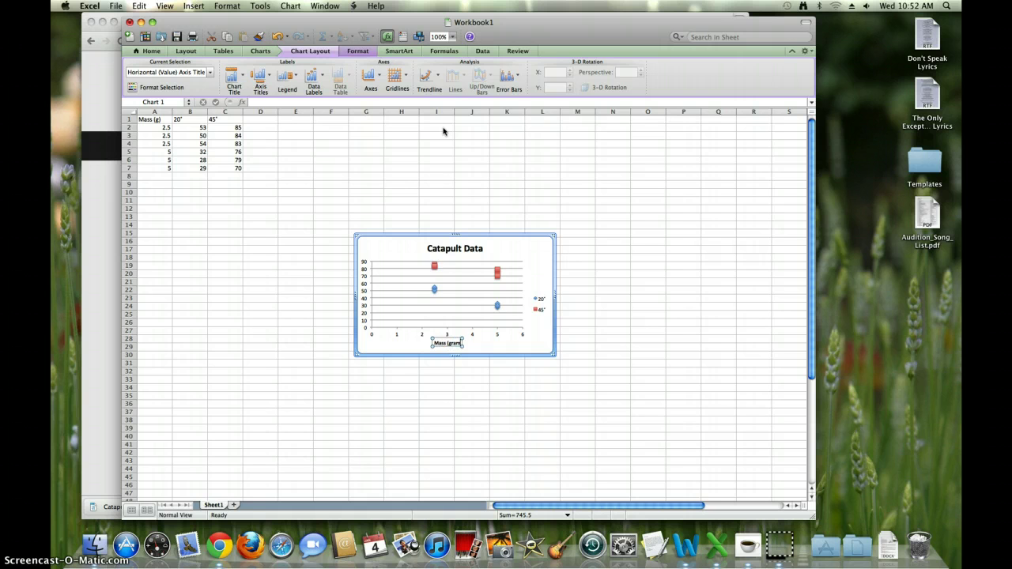
Add a vertical axis title typed as 'Distace)' and switch it to Rotated Title
{"action": "left_click", "coordinate": [265, 77]}
{"action": "mouse_move", "coordinate": [289, 113]}
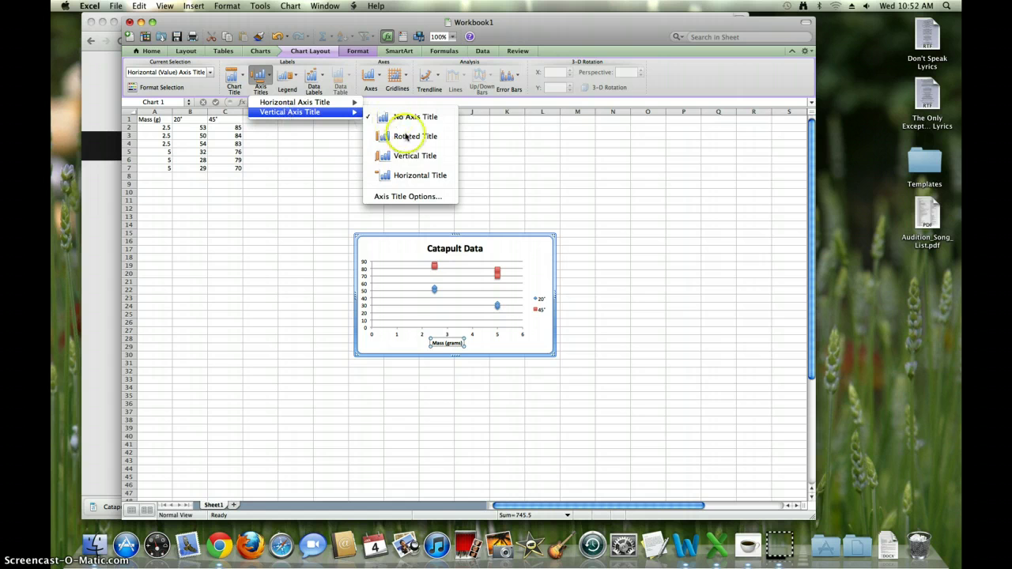
{"action": "left_click", "coordinate": [416, 155]}
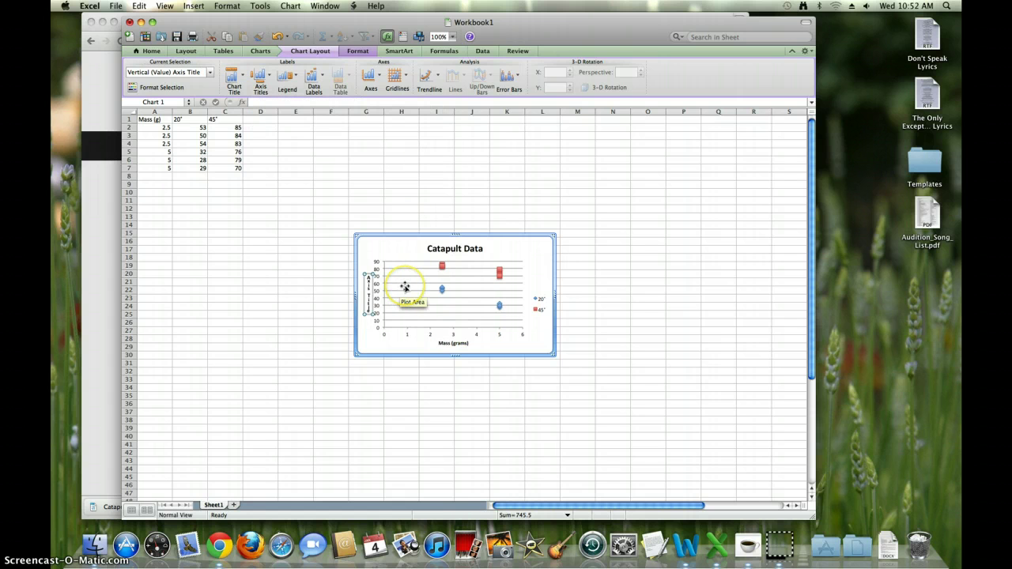
{"action": "type", "text": "Dista"}
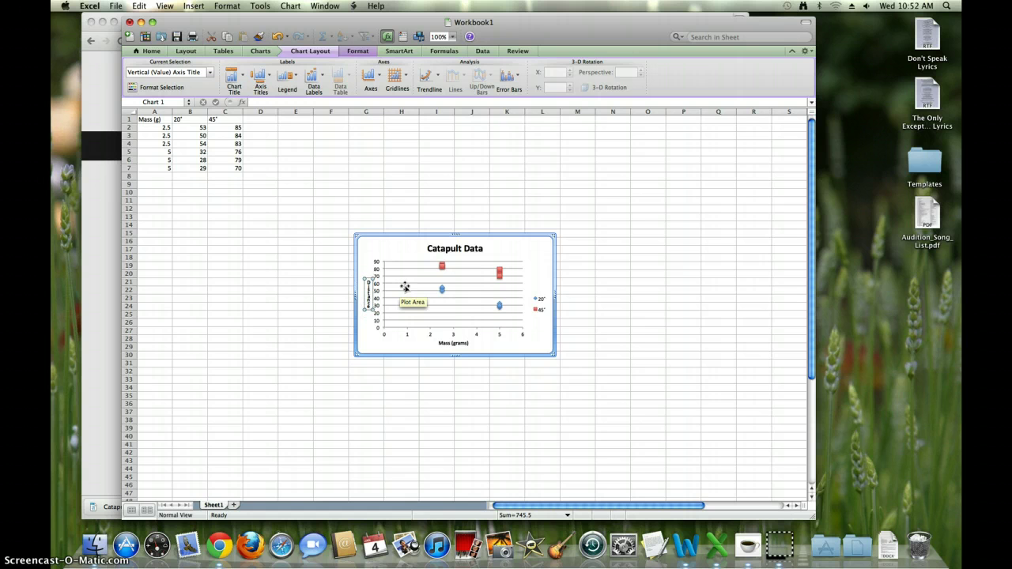
{"action": "type", "text": "ce)"}
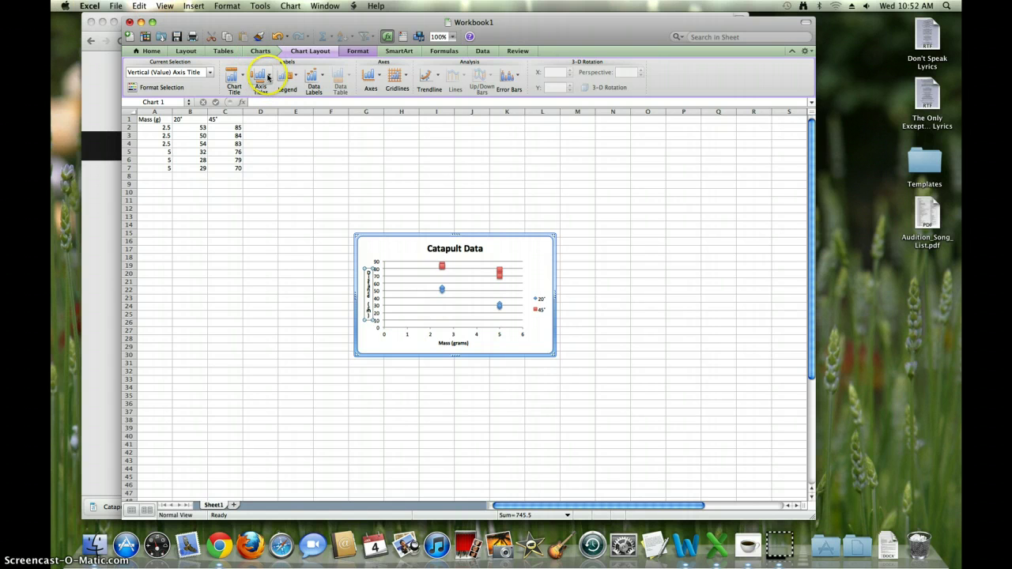
{"action": "left_click", "coordinate": [267, 77]}
{"action": "mouse_move", "coordinate": [292, 112]}
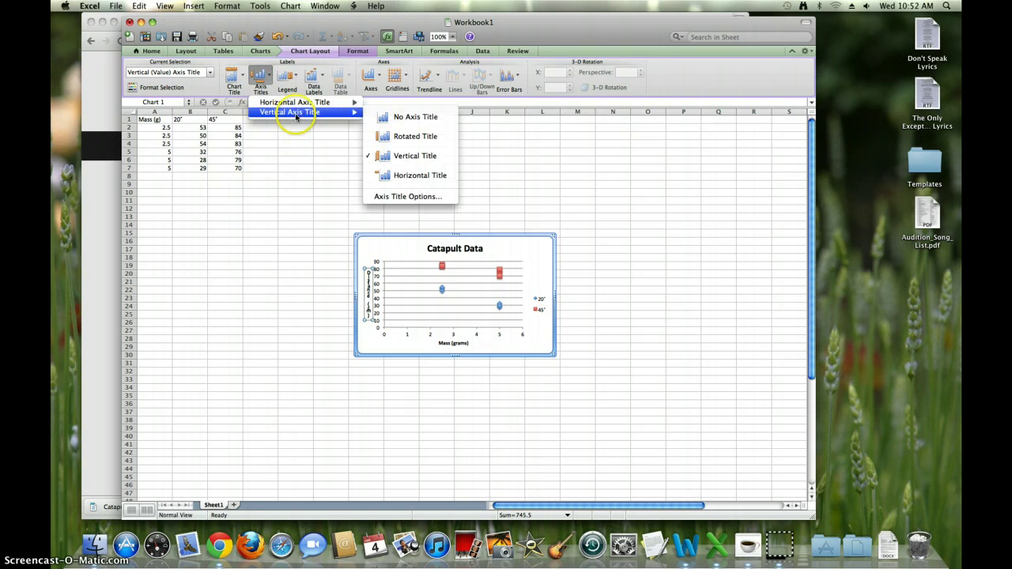
{"action": "left_click", "coordinate": [416, 138]}
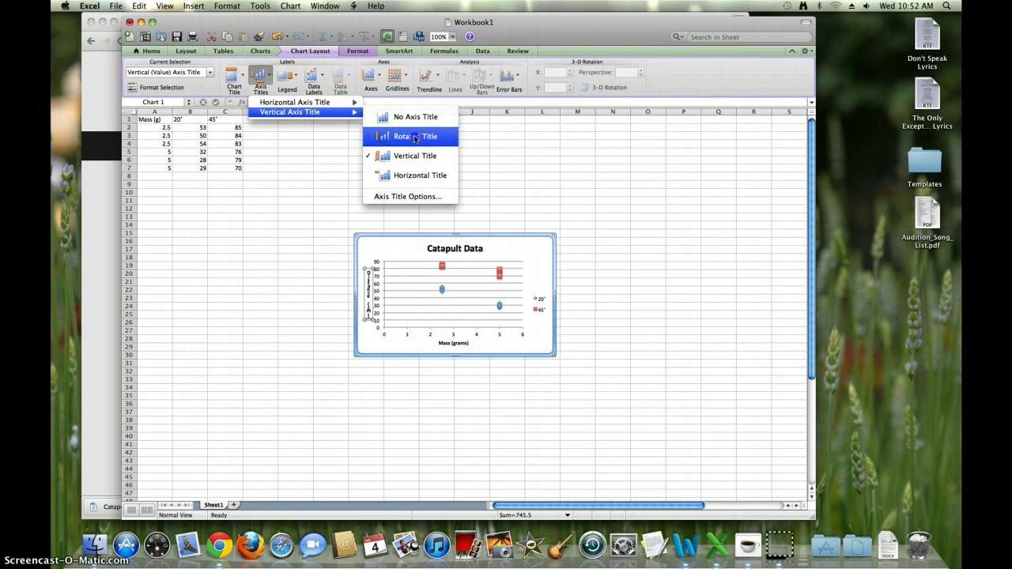
Move the chart down and right, then enlarge it up and to the left
{"action": "left_click", "coordinate": [411, 341]}
{"action": "left_click_drag", "start_coordinate": [554, 357], "coordinate": [728, 455]}
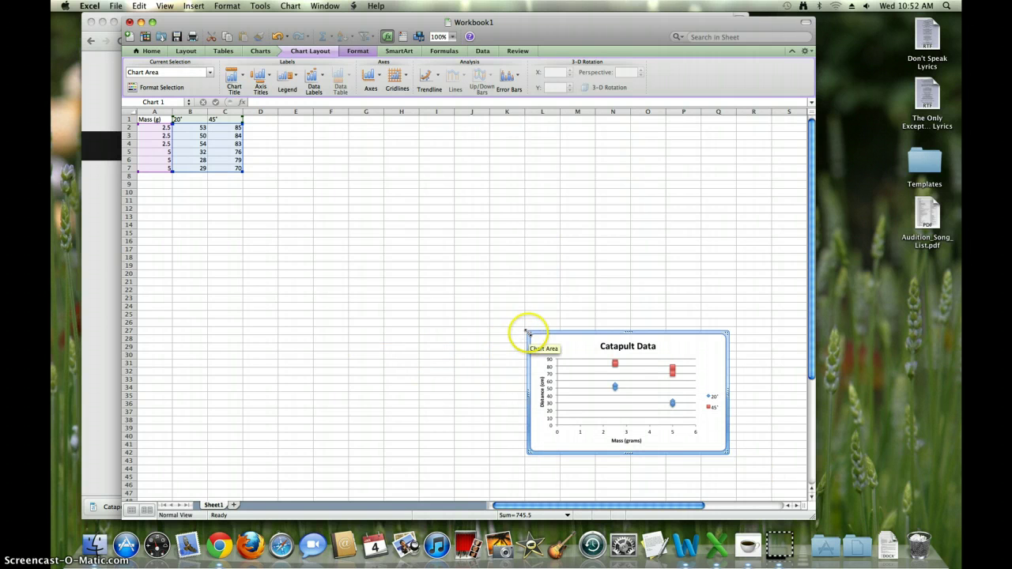
{"action": "left_click_drag", "start_coordinate": [528, 333], "coordinate": [278, 144]}
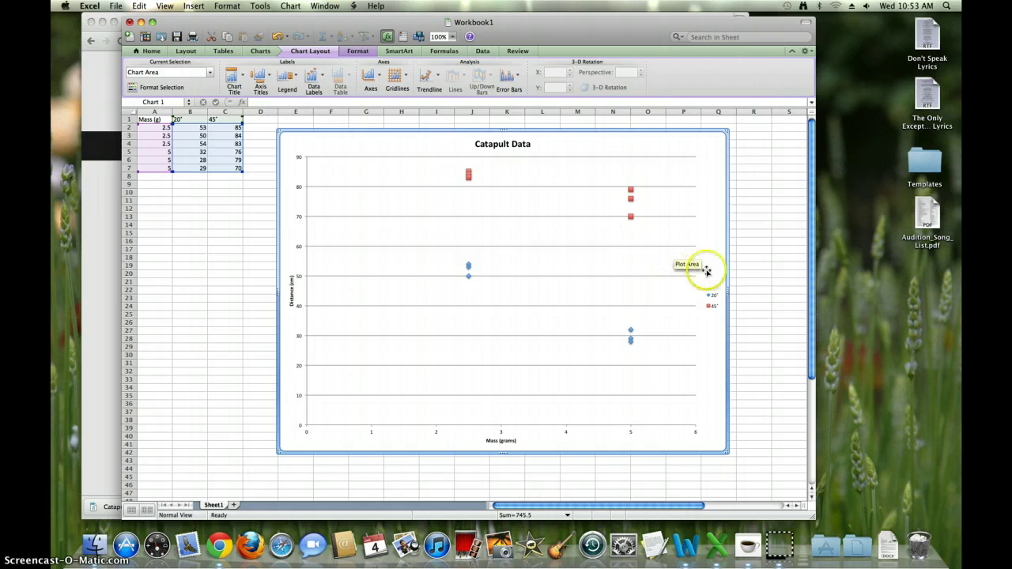
Apply Chart Quick Layout 3 for gridlines and a linear trendline per series
{"action": "left_click", "coordinate": [348, 52]}
{"action": "left_click", "coordinate": [318, 51]}
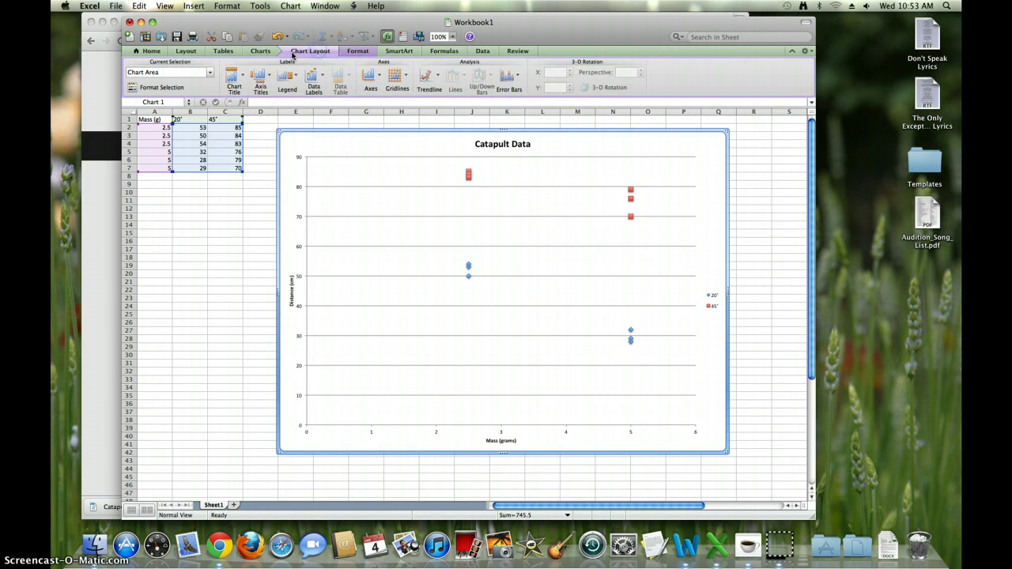
{"action": "left_click", "coordinate": [259, 52]}
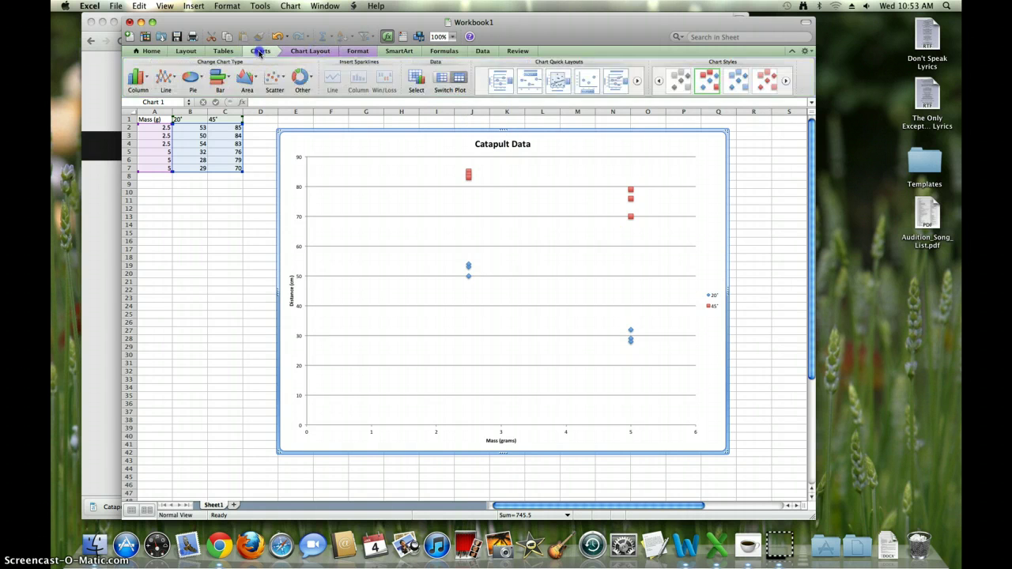
{"action": "left_click", "coordinate": [557, 80]}
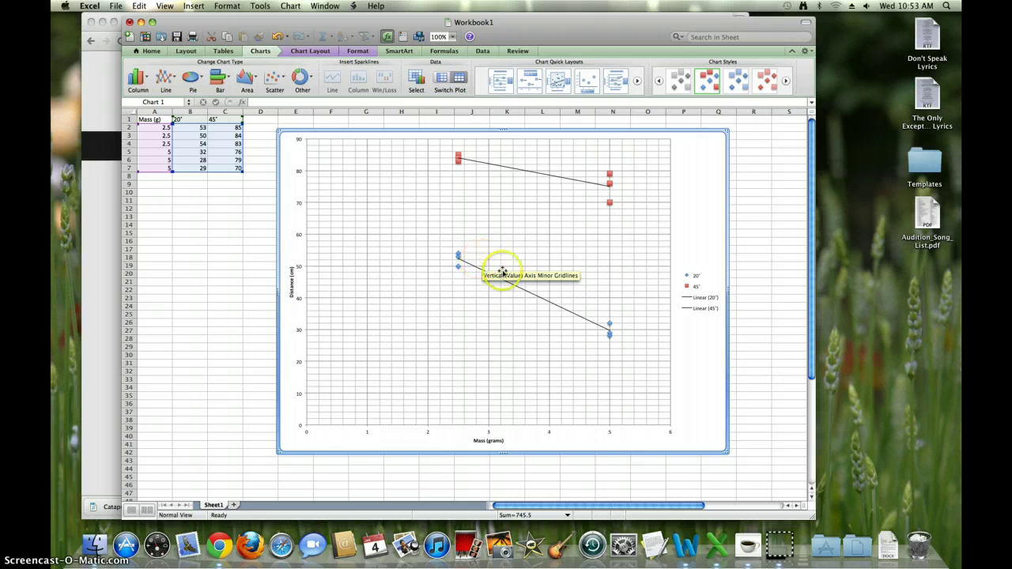
Colour the 45° trendline dark red in its format dialog
{"action": "double_click", "coordinate": [535, 175]}
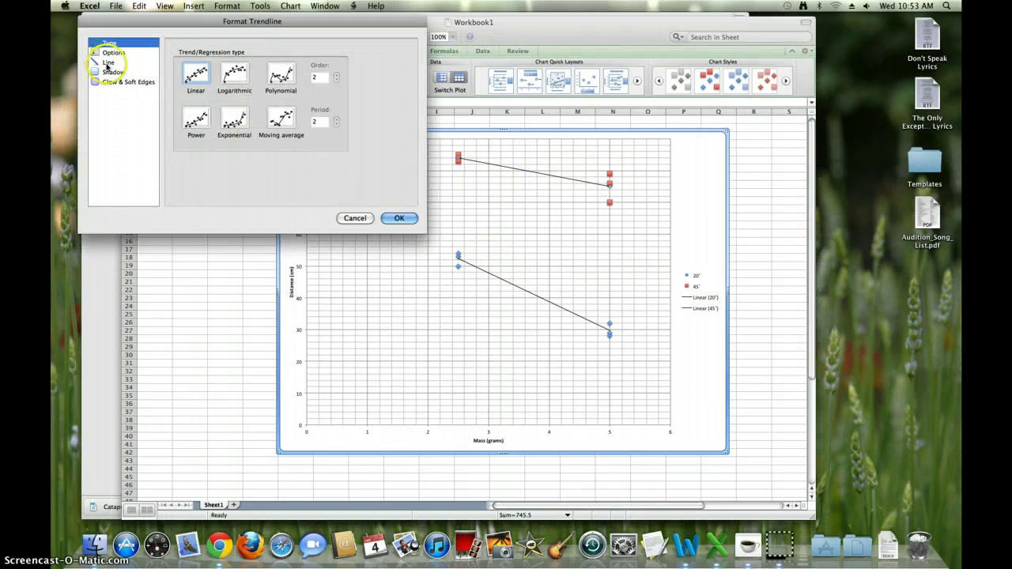
{"action": "left_click", "coordinate": [108, 63]}
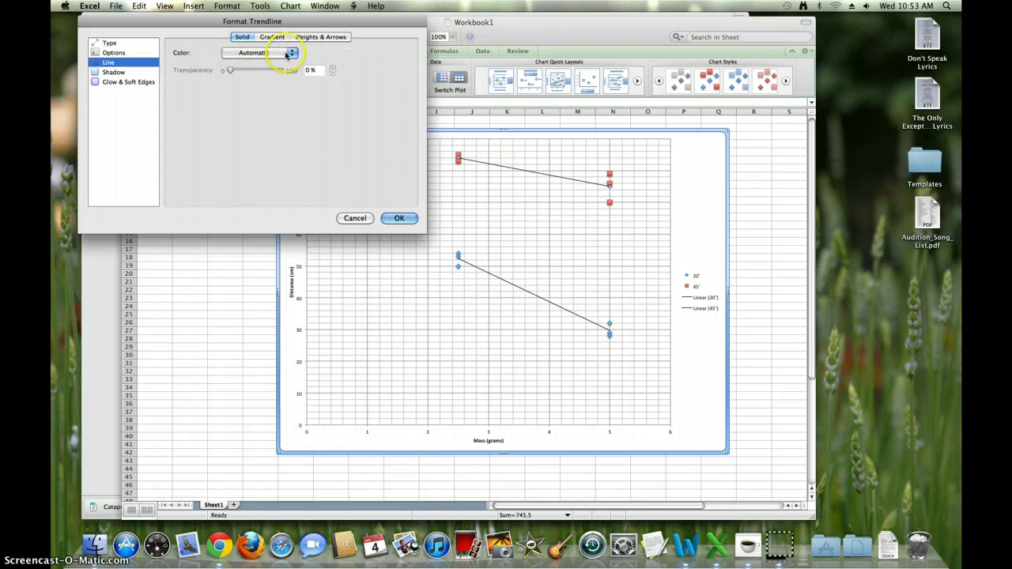
{"action": "left_click", "coordinate": [291, 52]}
{"action": "left_click", "coordinate": [265, 111]}
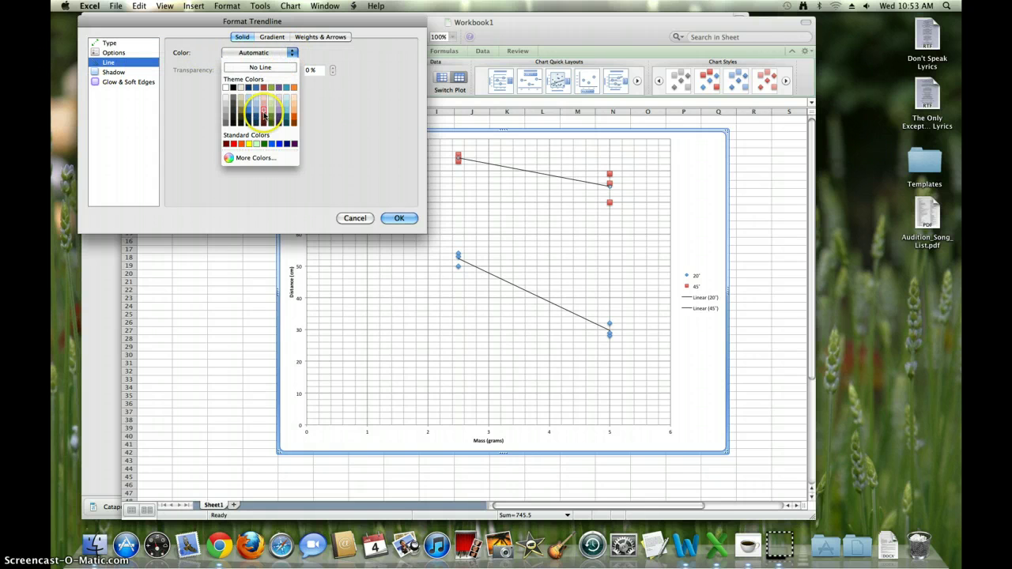
{"action": "left_click", "coordinate": [264, 111]}
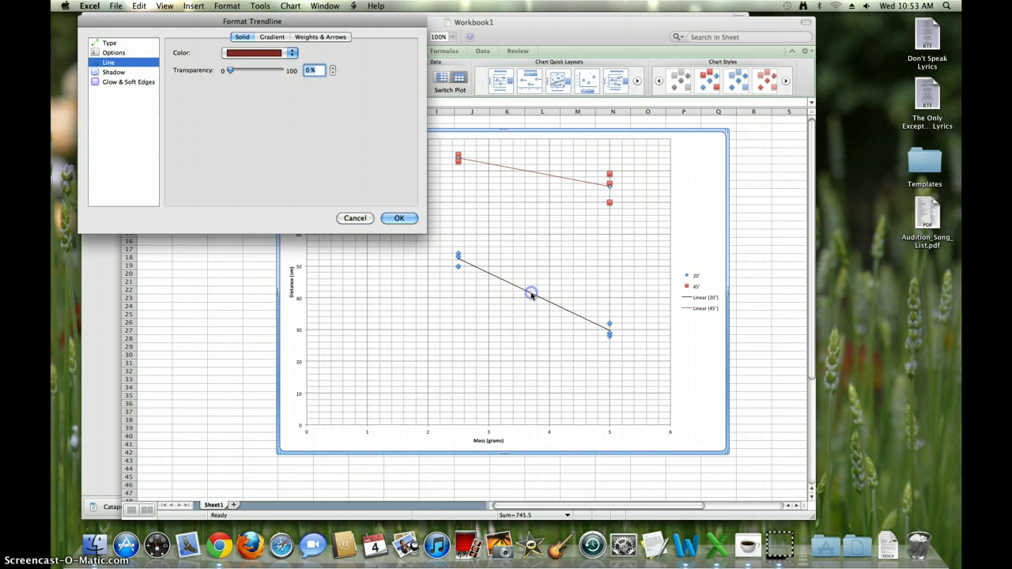
{"action": "left_click", "coordinate": [400, 218]}
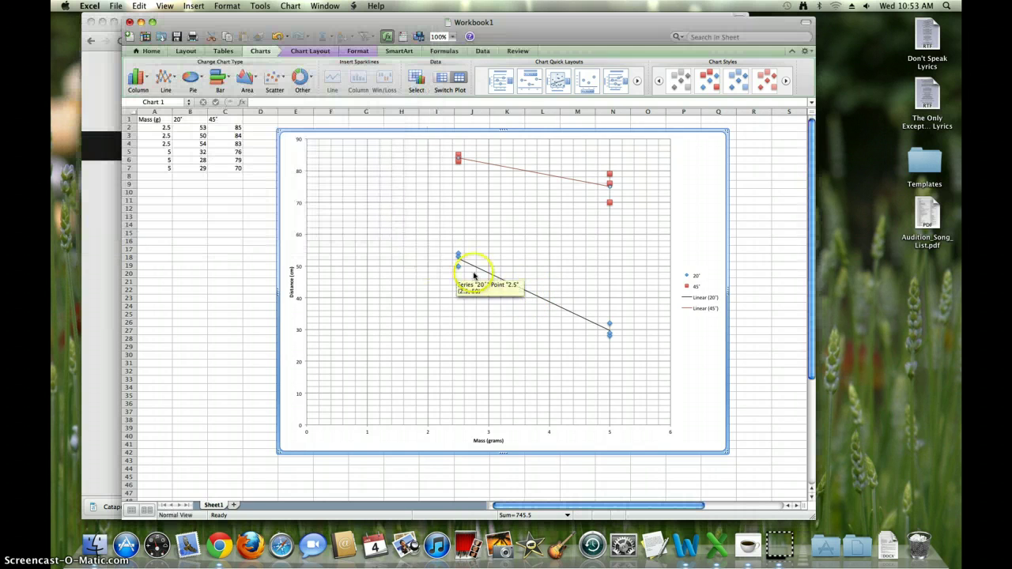
Try a new colour on the 20° trendline but cancel, leaving it black
{"action": "double_click", "coordinate": [539, 298]}
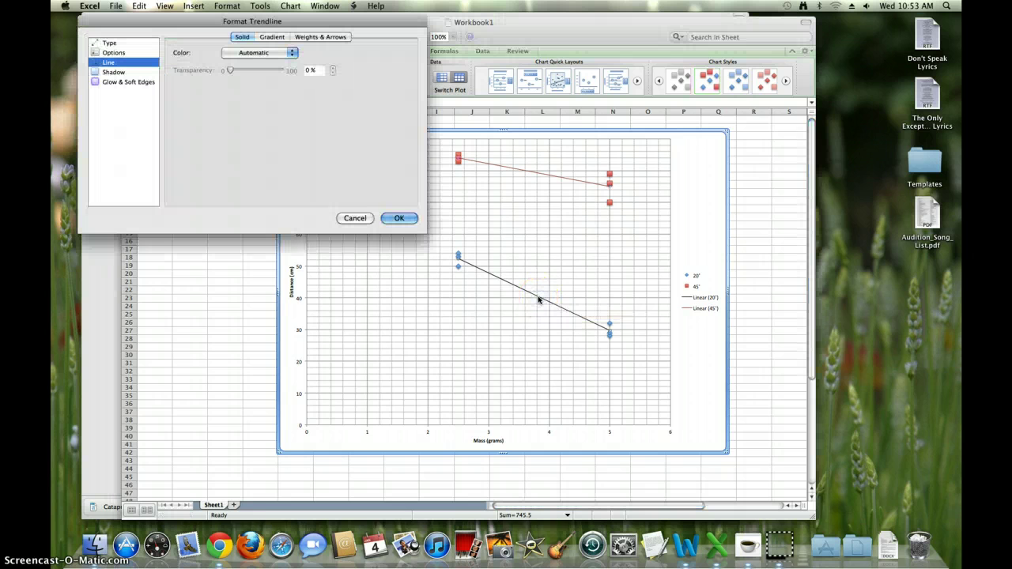
{"action": "left_click", "coordinate": [285, 56]}
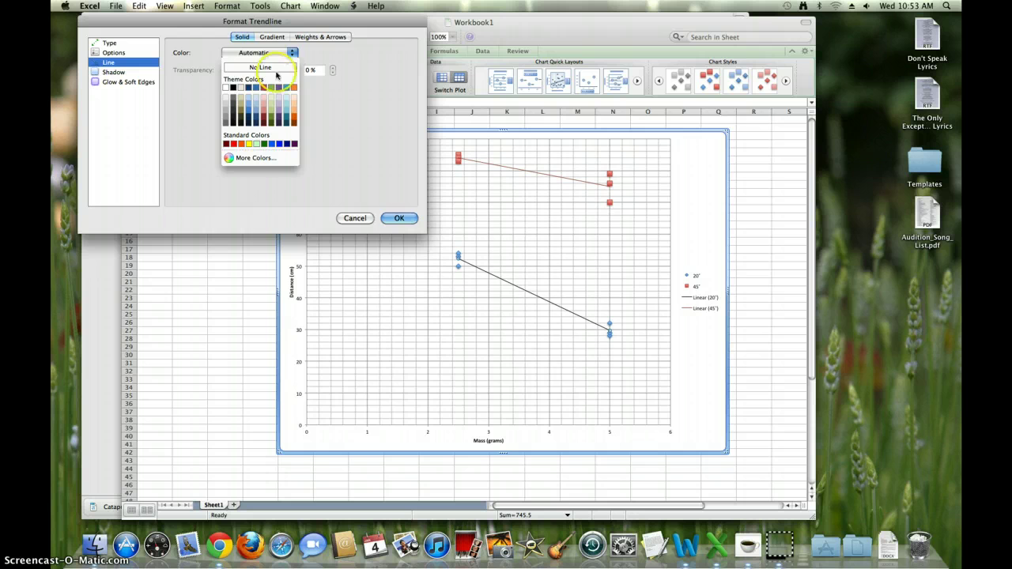
{"action": "left_click", "coordinate": [251, 113]}
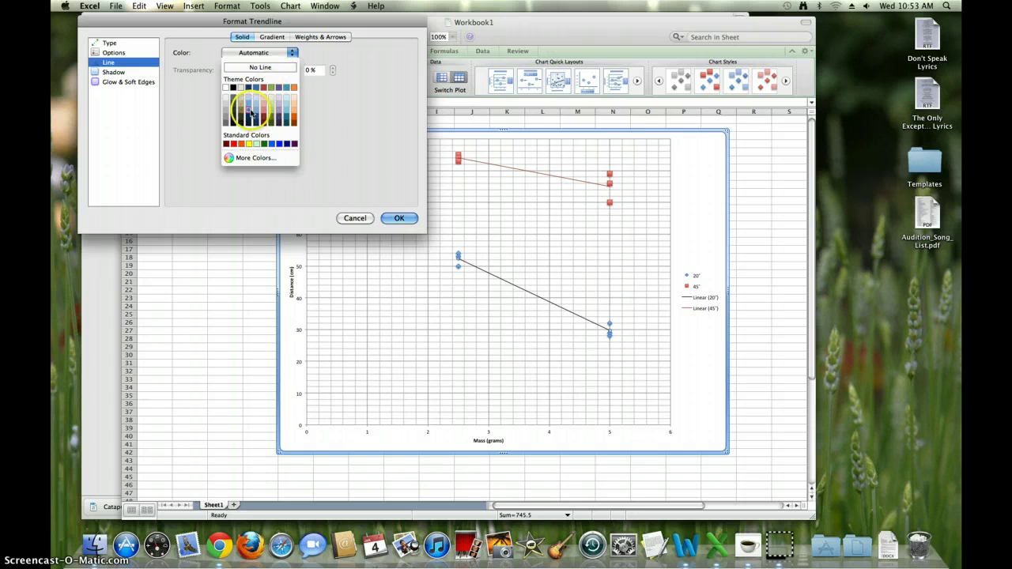
{"action": "left_click", "coordinate": [554, 335]}
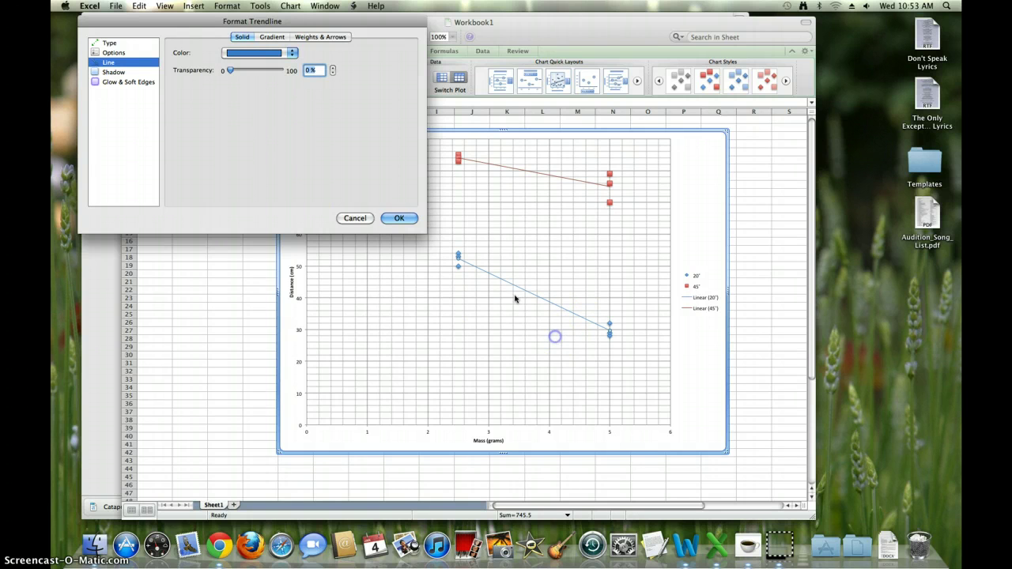
{"action": "left_click", "coordinate": [364, 221]}
{"action": "right_click", "coordinate": [506, 230]}
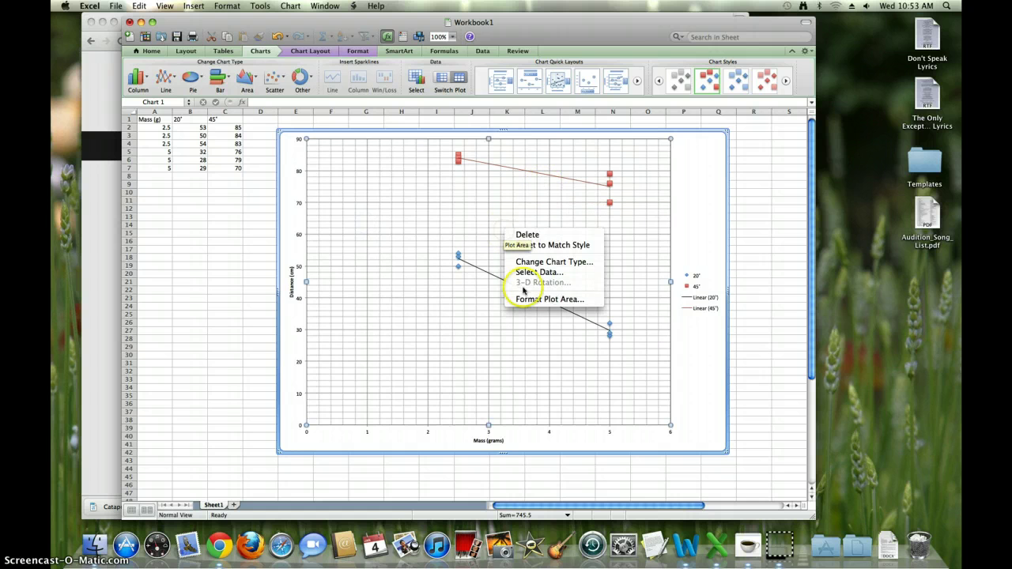
Save the chart as picture Untitled.png in PNG format to the Desktop
{"action": "left_click", "coordinate": [700, 199]}
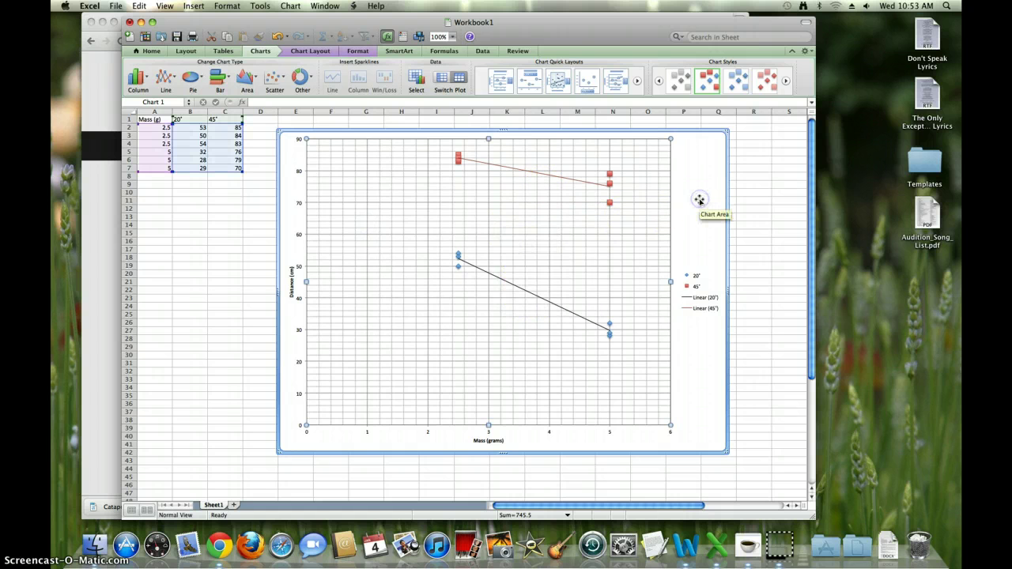
{"action": "right_click", "coordinate": [699, 199]}
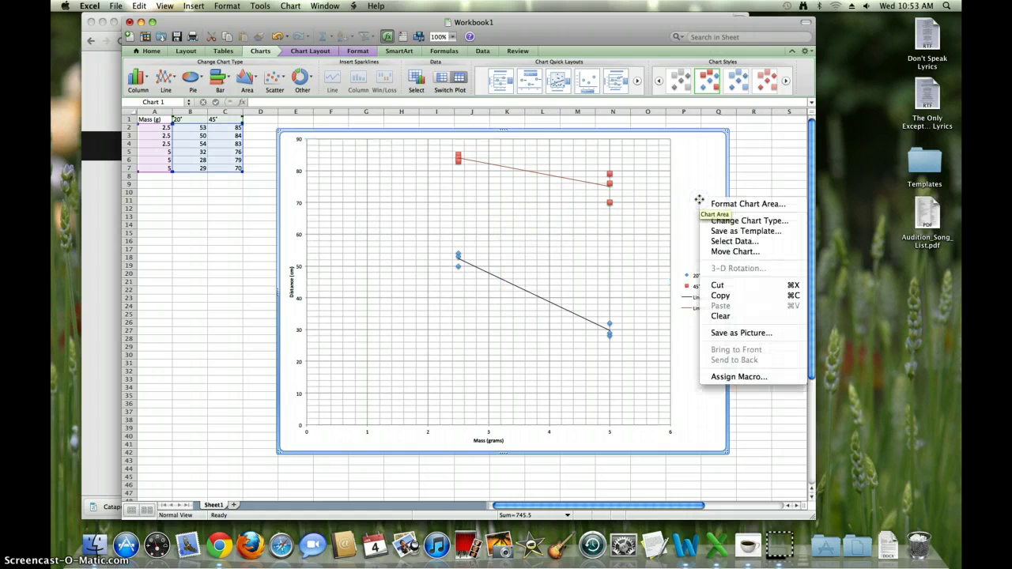
{"action": "left_click", "coordinate": [771, 333]}
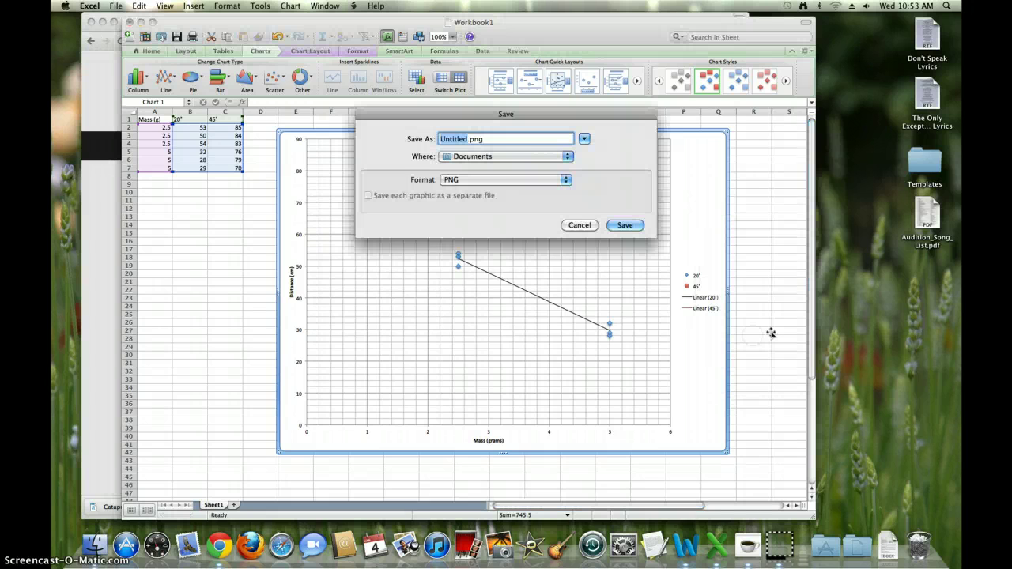
{"action": "left_click", "coordinate": [565, 157]}
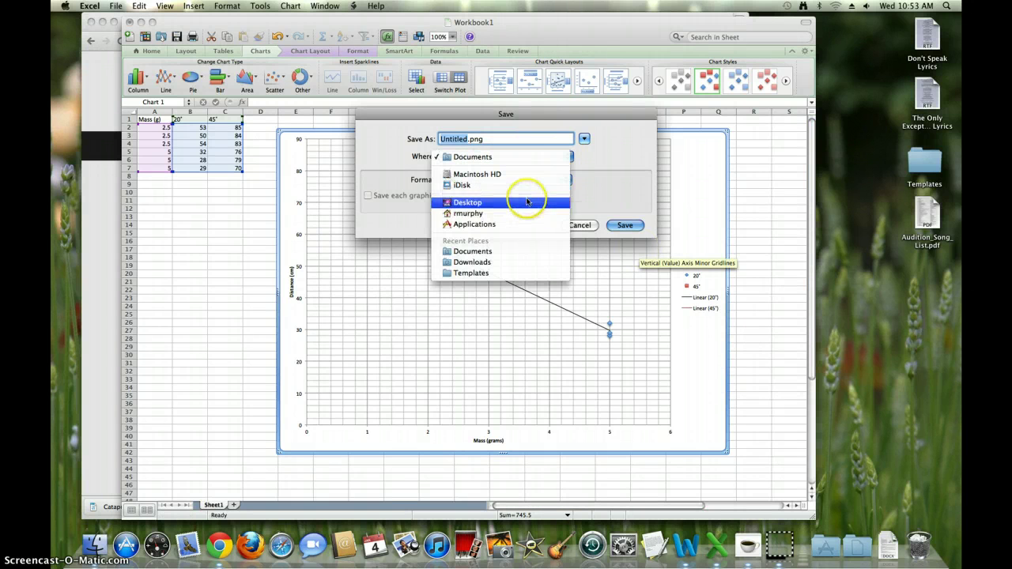
{"action": "left_click", "coordinate": [560, 158]}
{"action": "left_click", "coordinate": [560, 158]}
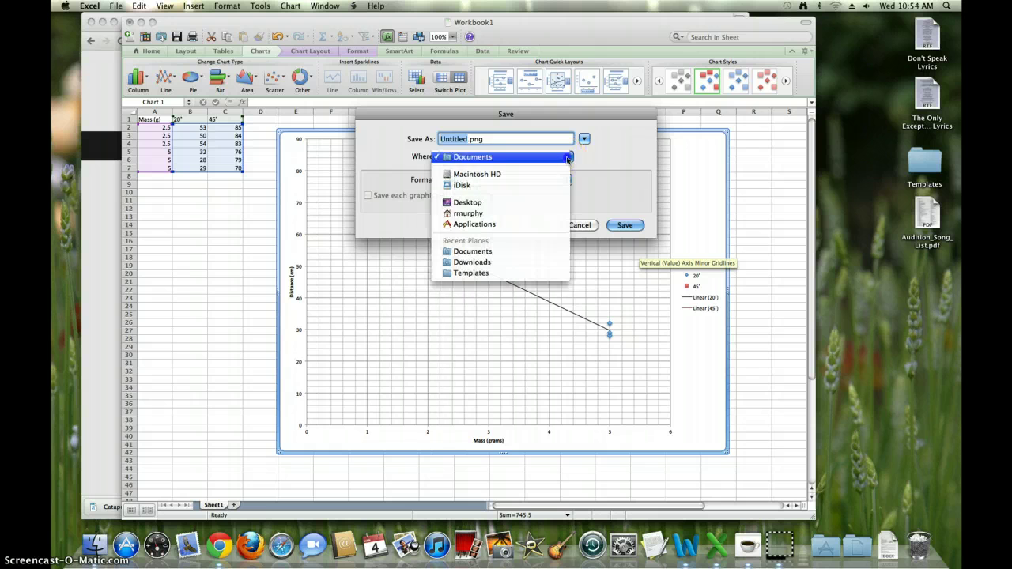
{"action": "left_click", "coordinate": [549, 201]}
{"action": "left_click", "coordinate": [634, 228]}
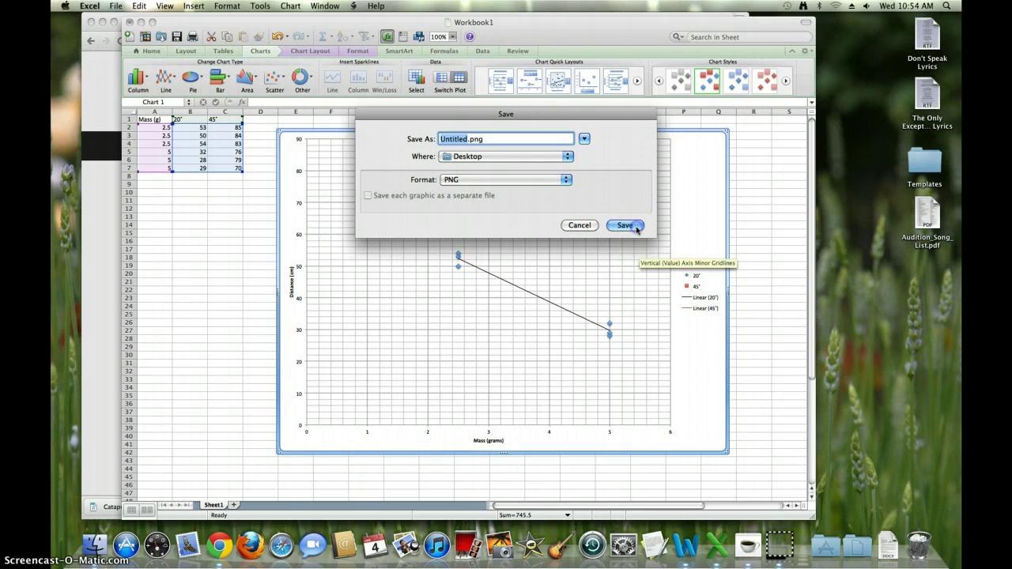